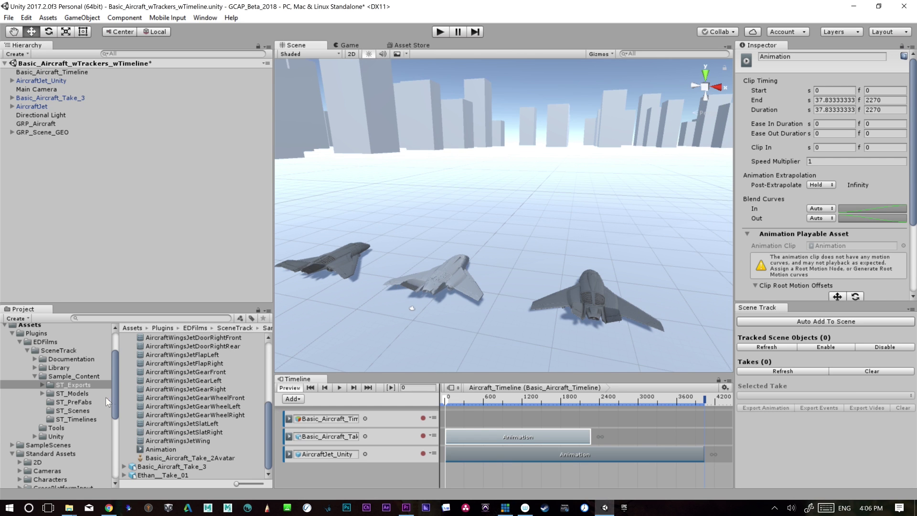
Select Basic_Aircraft_wTrackers_wTimeline in Sample_Content > ST_Scenes and save the scene with Ctrl+S
left_click(77, 385)
key("Left")
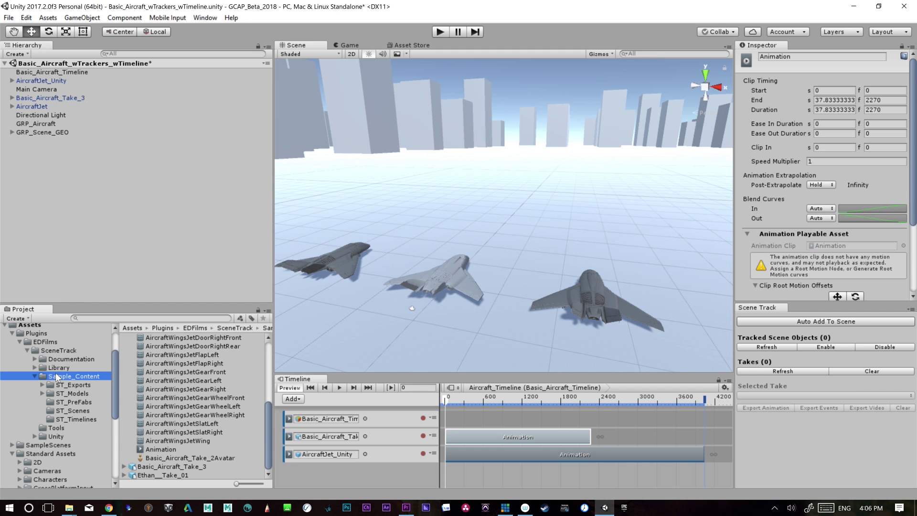
left_click(73, 411)
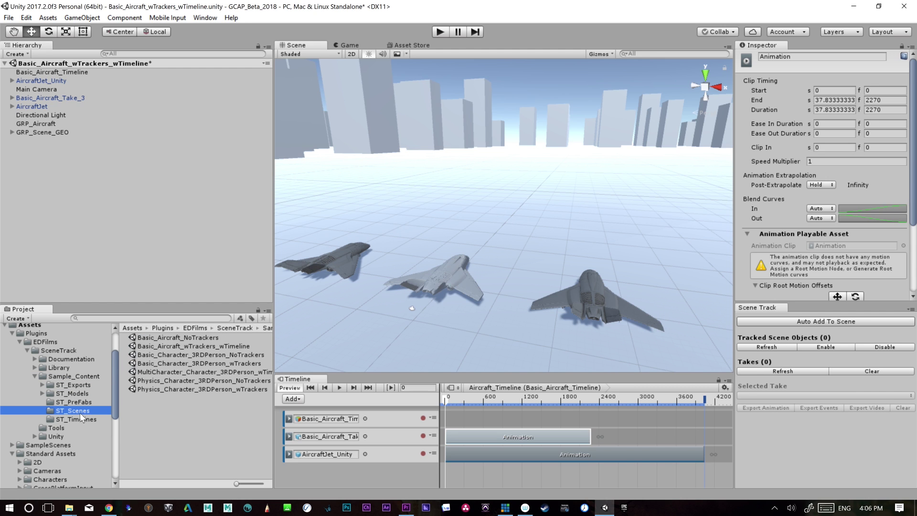
left_click(185, 345)
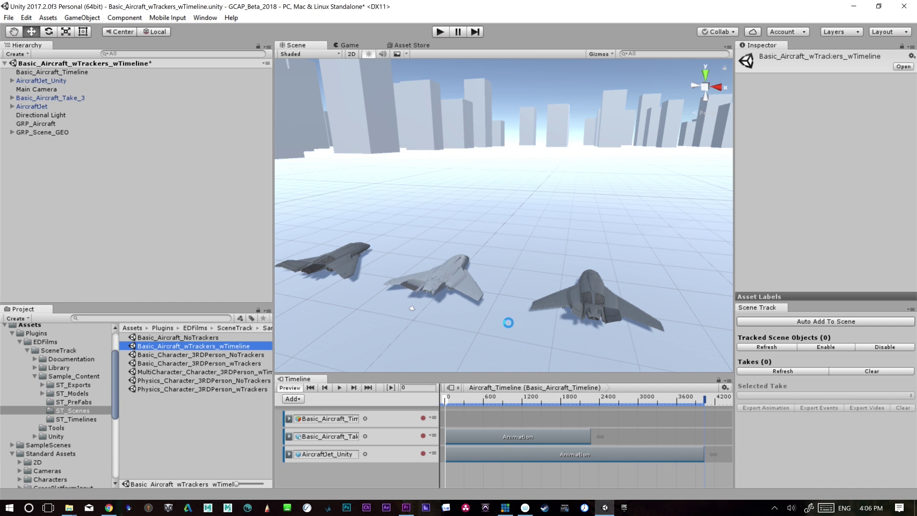
key("ctrl+s")
mouse_move(459, 400)
left_mouse_down()
mouse_move(477, 397)
mouse_move(416, 402)
mouse_move(463, 404)
left_mouse_up()
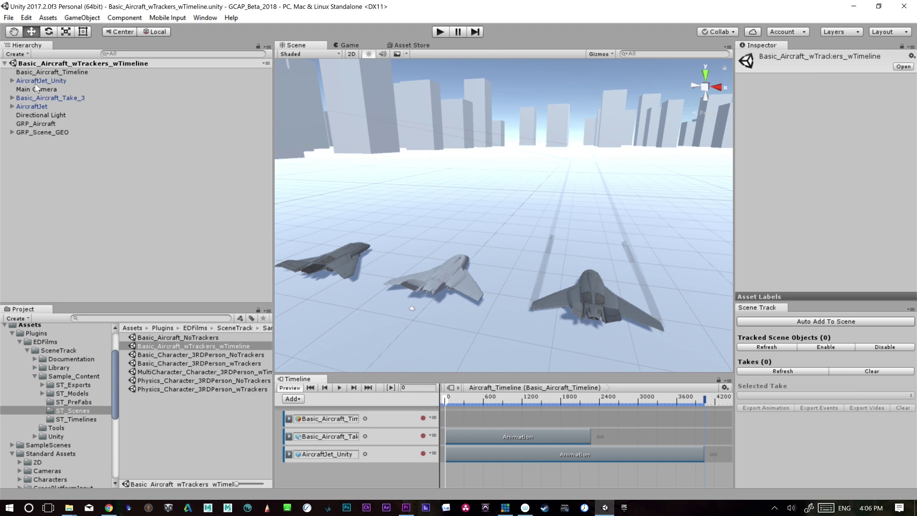
left_click(382, 282)
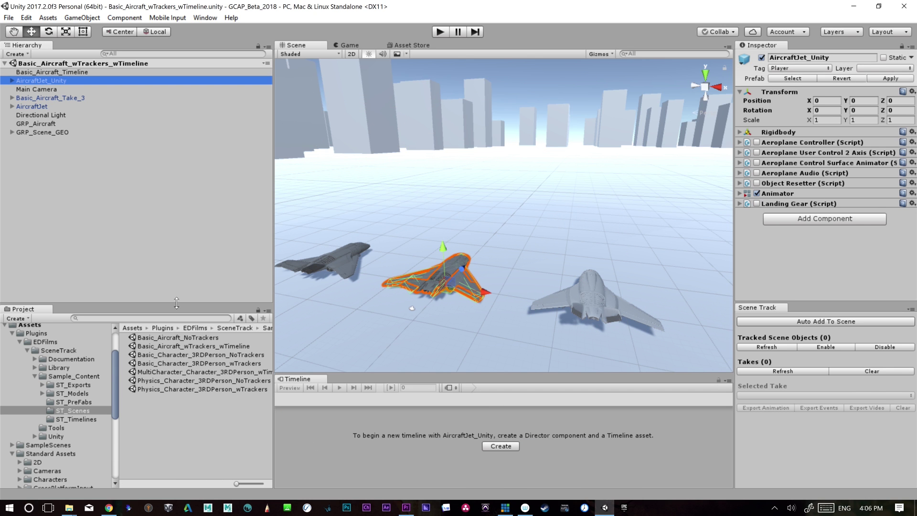
Test-move AircraftJet_Unity along X, undo it, and preview the flight on Basic_Aircraft_Timeline
left_click_drag(485, 292, 605, 293)
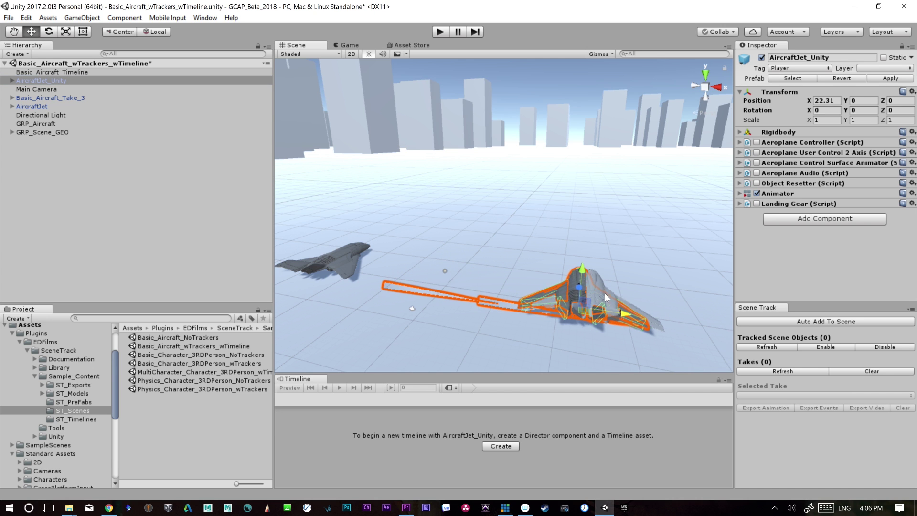
key("ctrl+z")
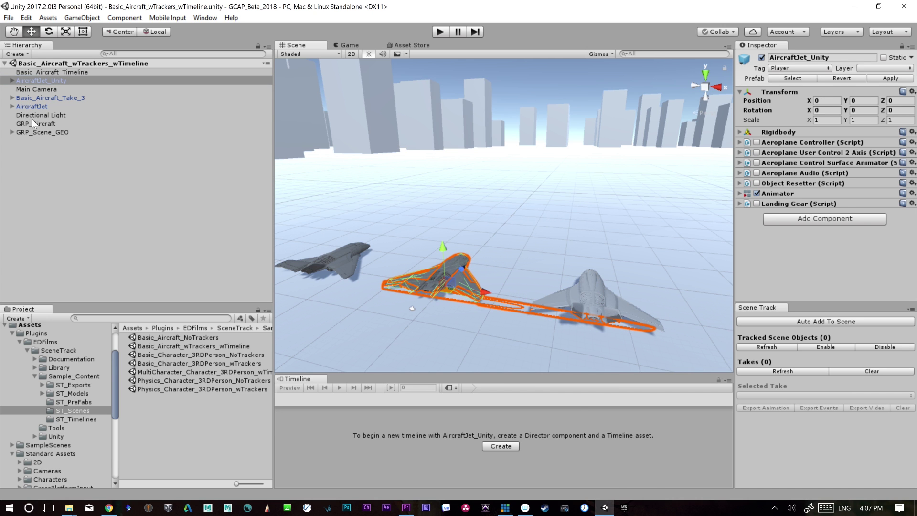
left_click(42, 71)
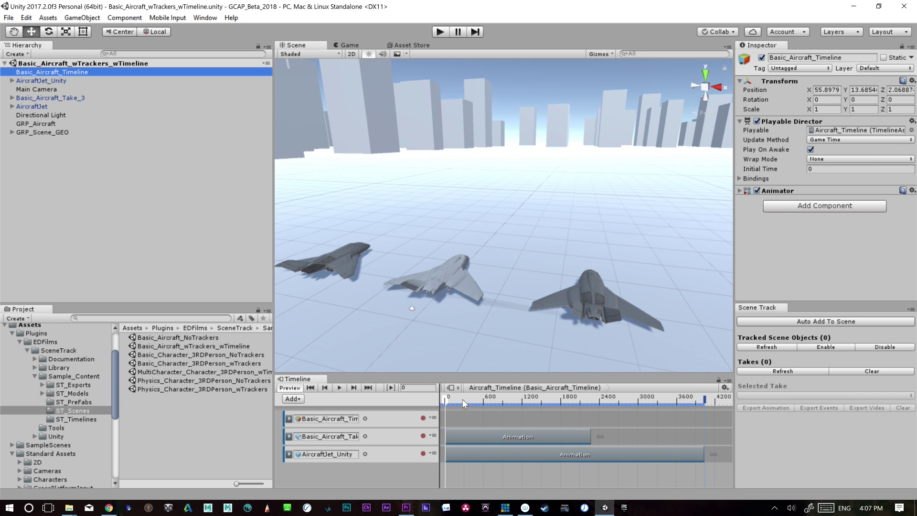
left_click_drag(463, 400, 426, 383)
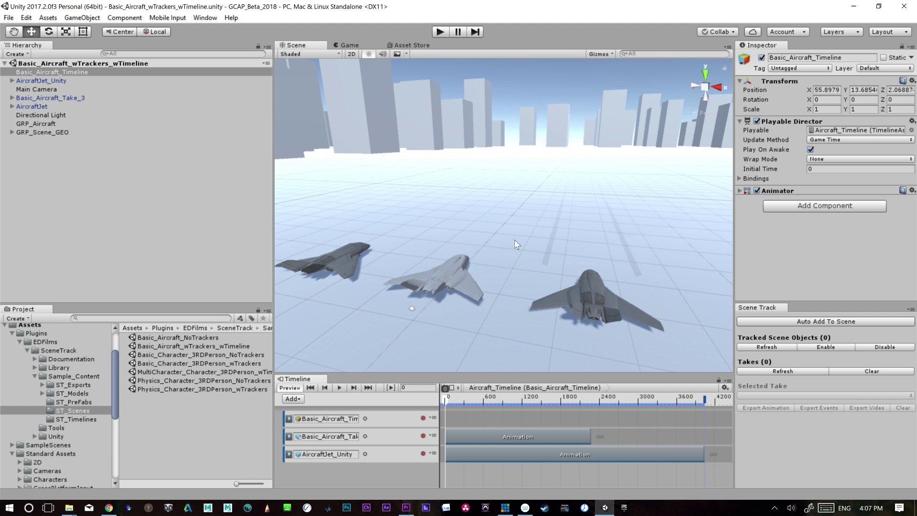
Drag Basic_Aircraft_Take_3 left along its X arrow, then undo the move
left_click(436, 271)
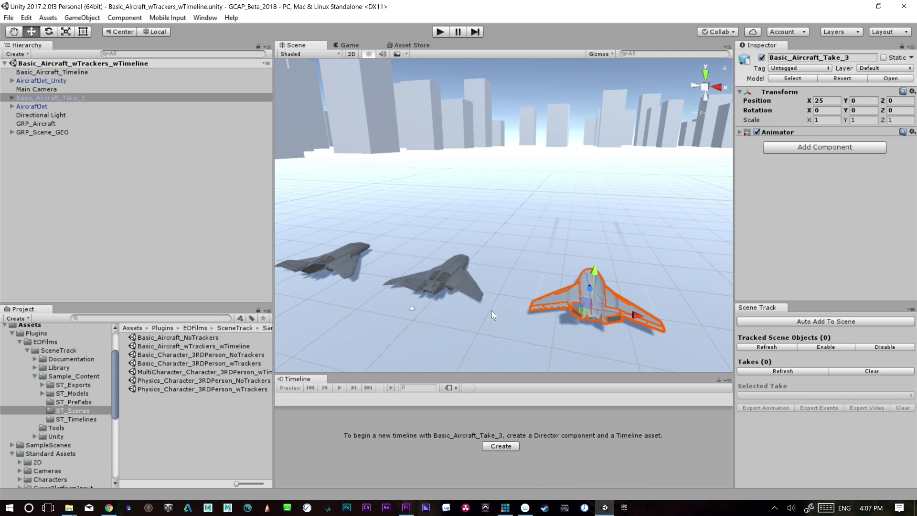
left_click_drag(636, 315, 579, 297)
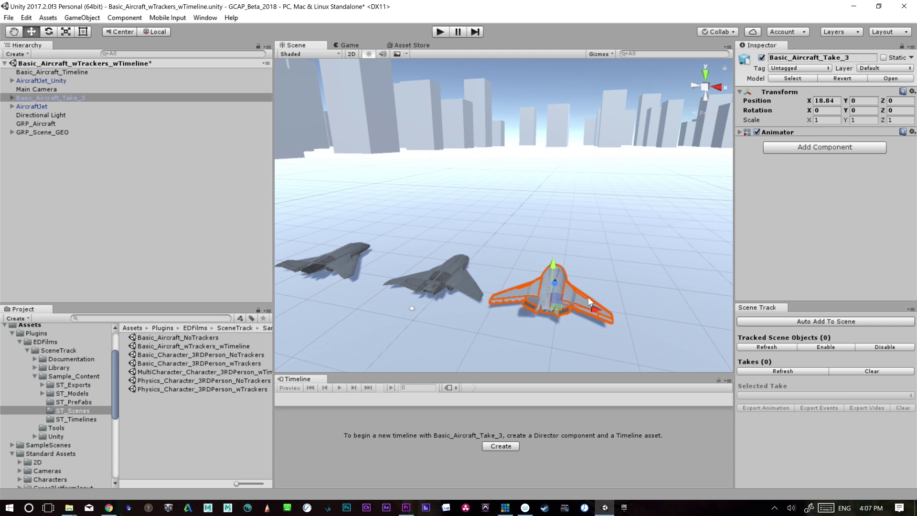
key("ctrl+z")
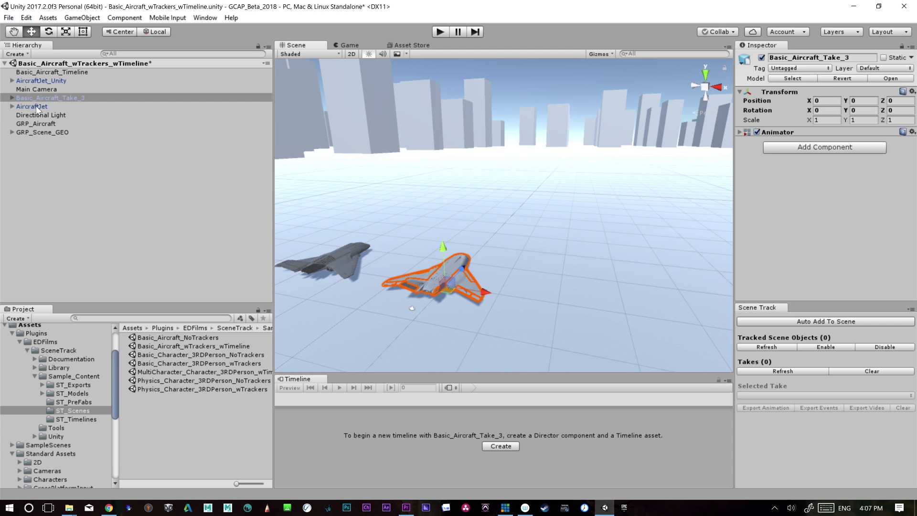
left_click(42, 81)
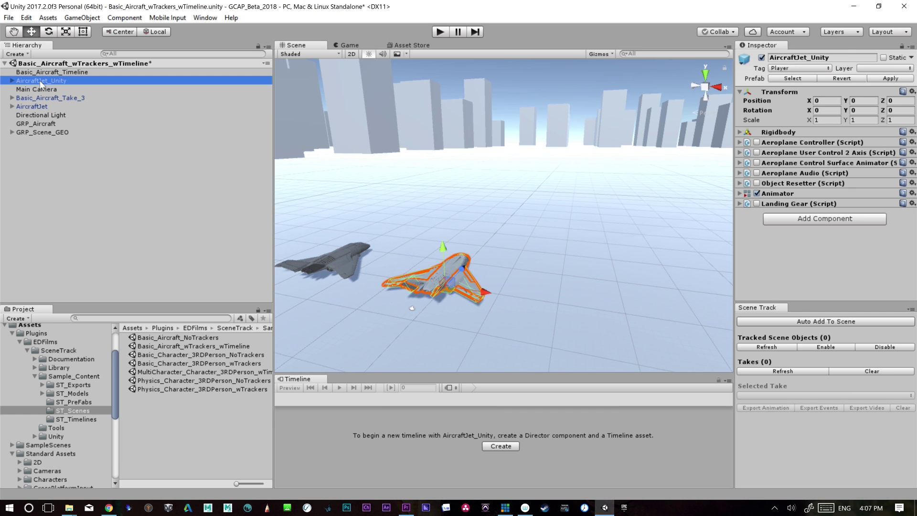
Set AircraftJet_Unity's Position X to 25
left_click(815, 103)
type("25")
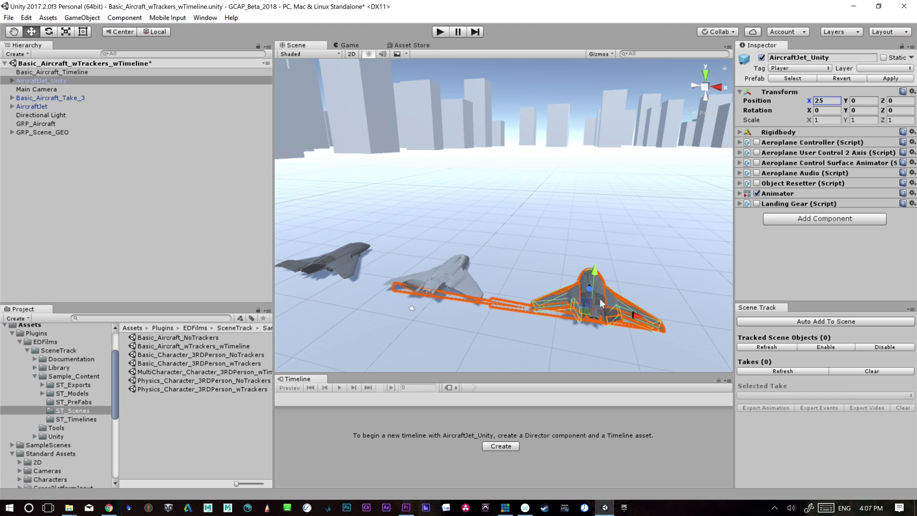
left_click(111, 409)
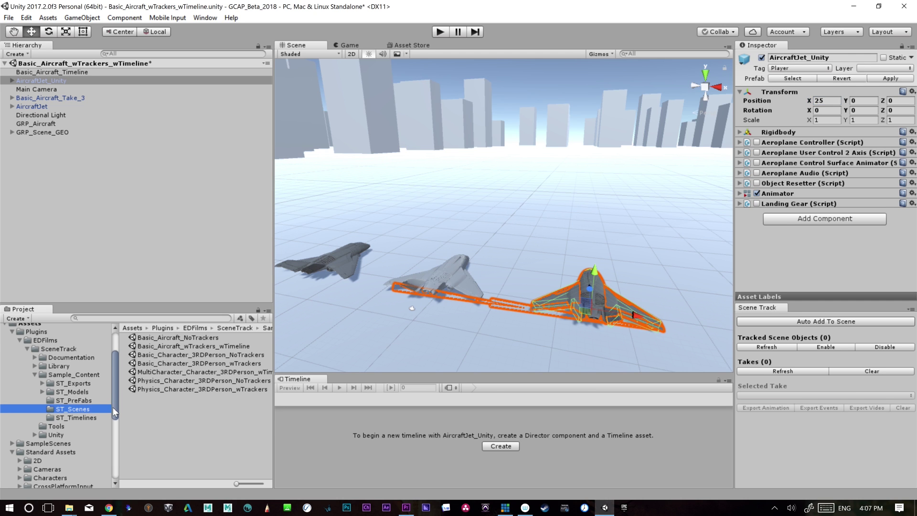
Place a new AircraftJet prefab from Vehicles/Aircraft/Prefabs into the scene
scroll(95, 429, "down", 5)
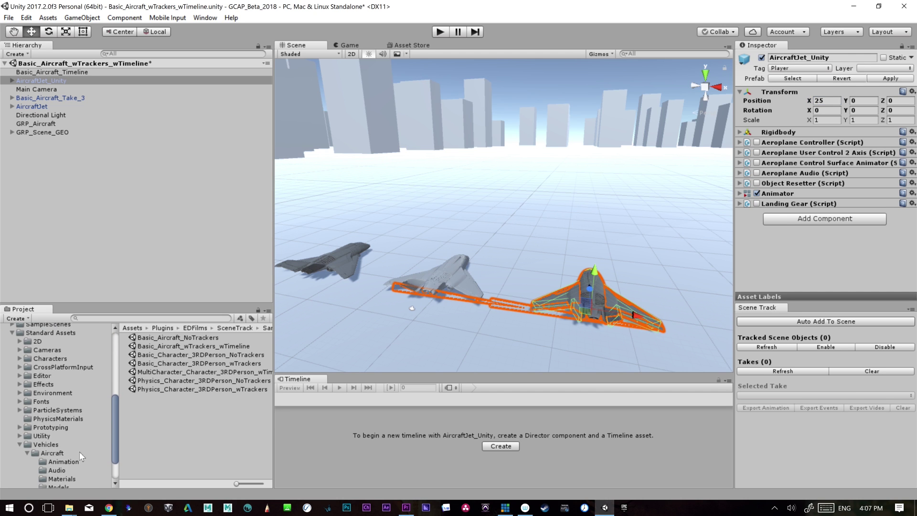
left_click(107, 451)
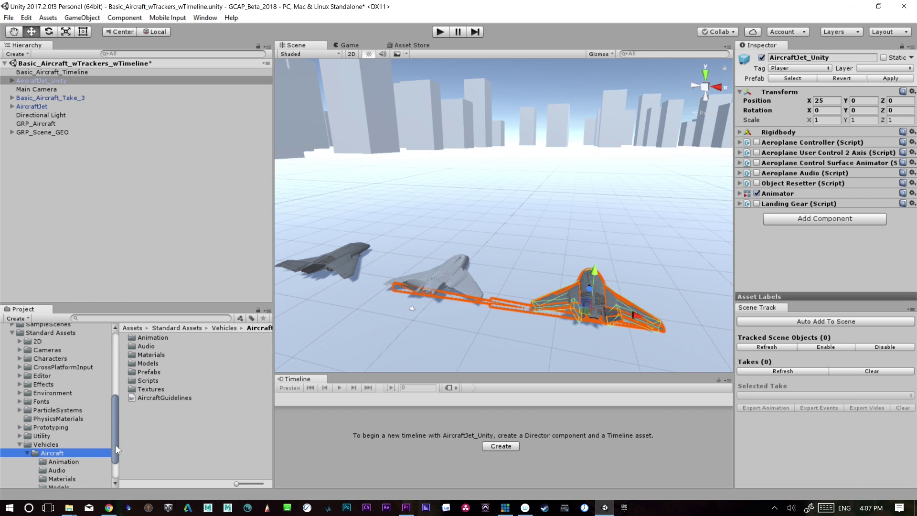
scroll(85, 466, "down", 2)
left_click(53, 457)
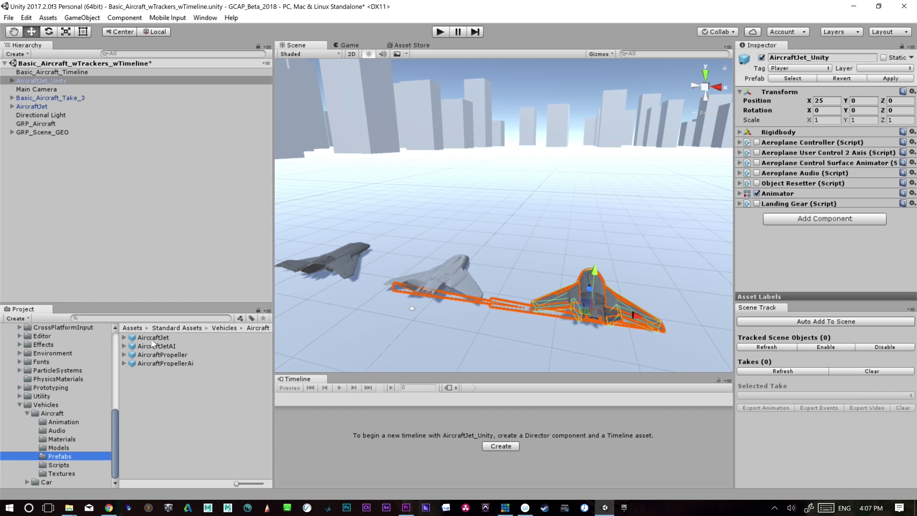
left_click_drag(153, 337, 530, 241)
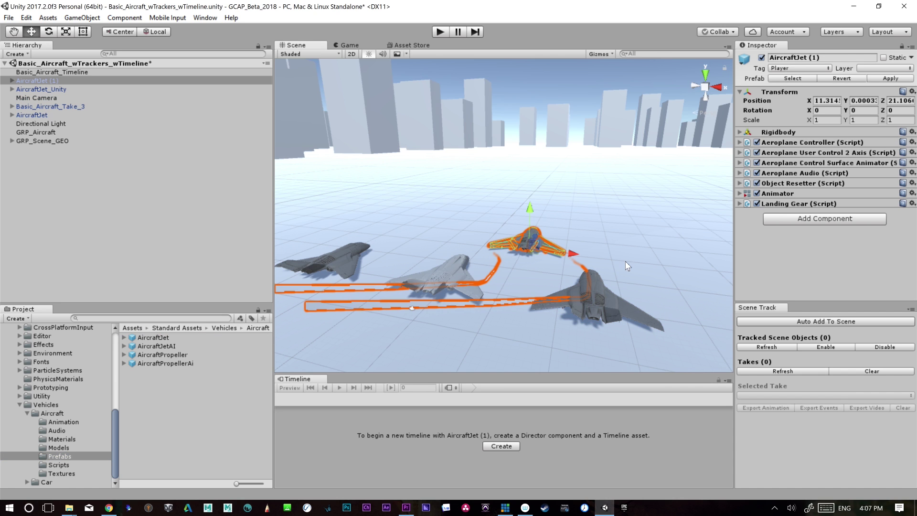
Disable the new jet's Aeroplane Controller, User Control 2 Axis, Surface Animator, Audio and Object Resetter scripts
left_click(757, 143)
left_click(757, 153)
left_click(757, 163)
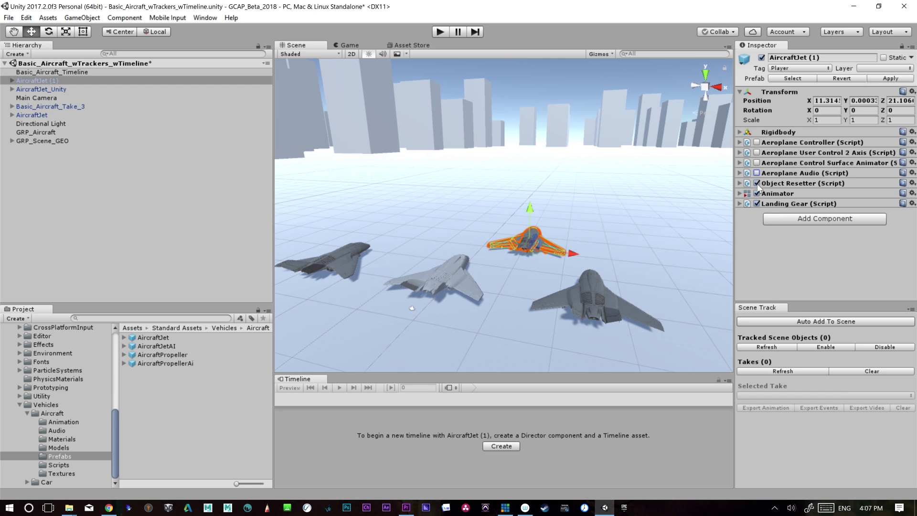
left_click(757, 173)
left_click(756, 184)
left_click(47, 81)
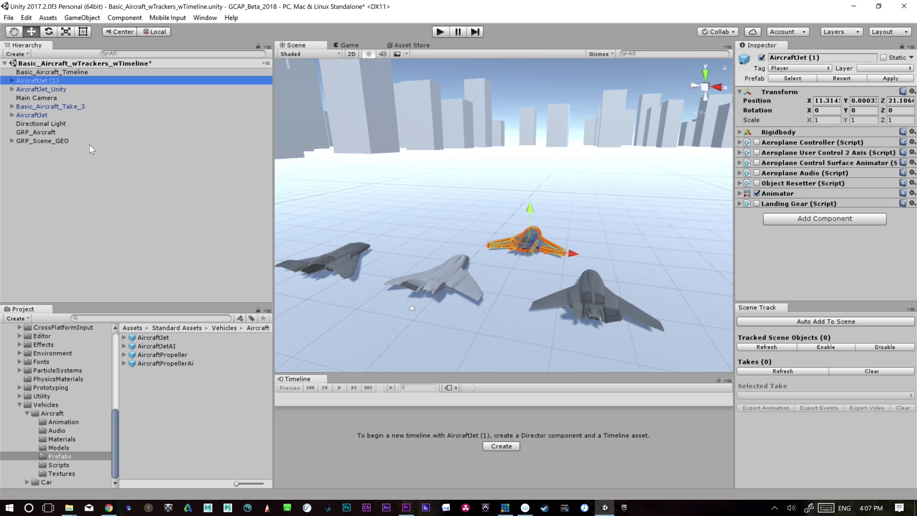
left_click(53, 108)
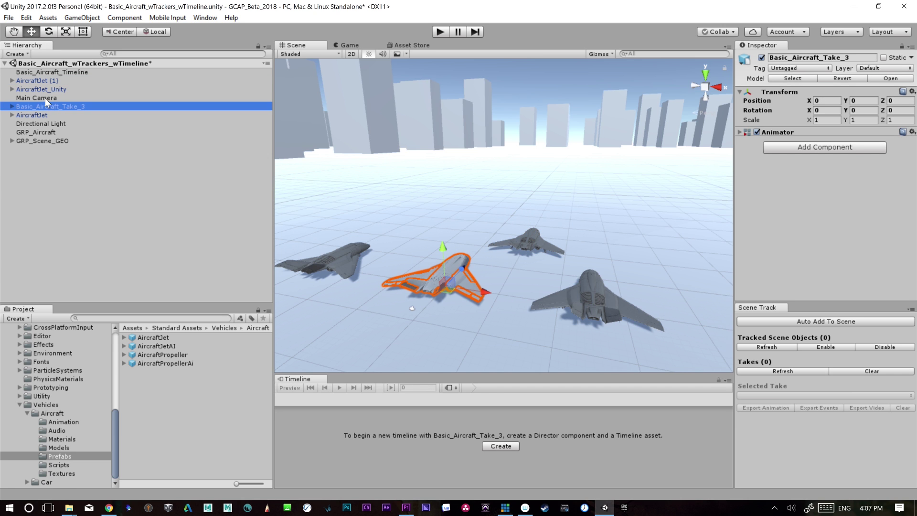
Add an Animation Track for AircraftJet (1) to Basic_Aircraft_Timeline
left_click(37, 73)
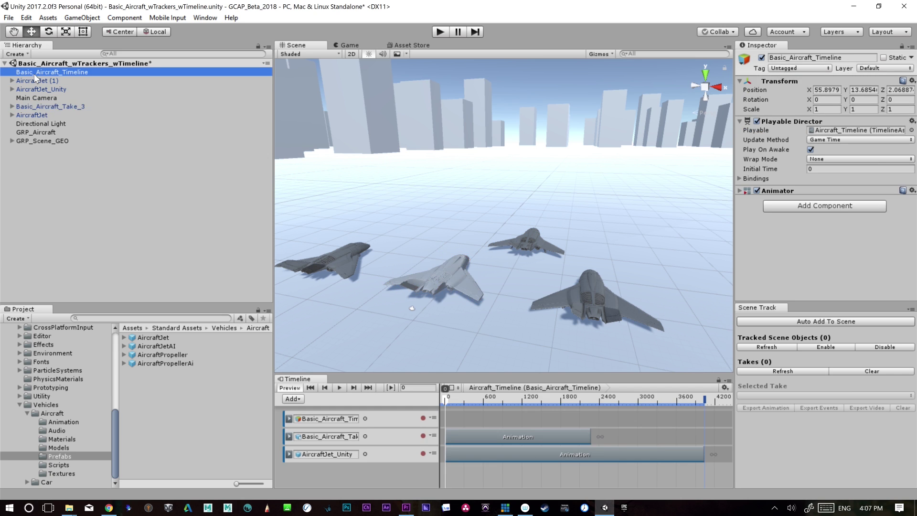
right_click(410, 482)
left_click(491, 462)
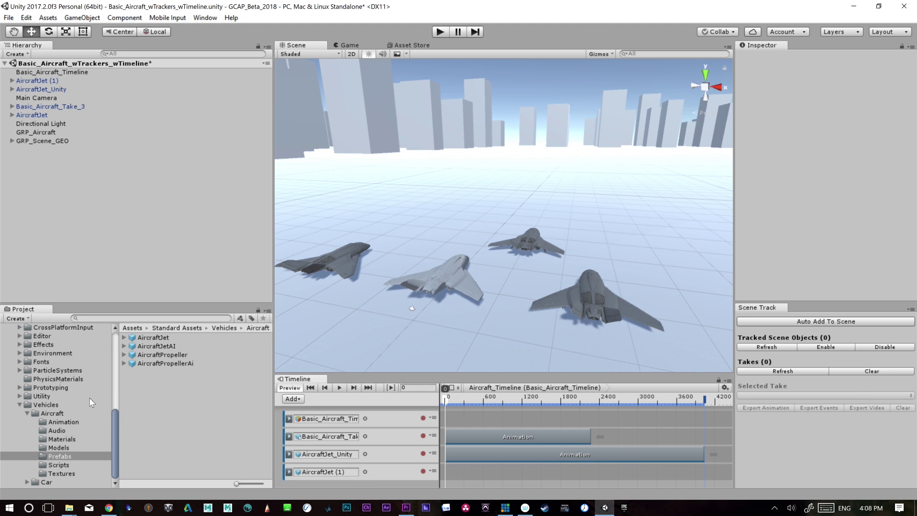
Put the ST_Exports Animation clip on the AircraftJet (1) track, starting at frame 969
left_click_drag(113, 422, 119, 349)
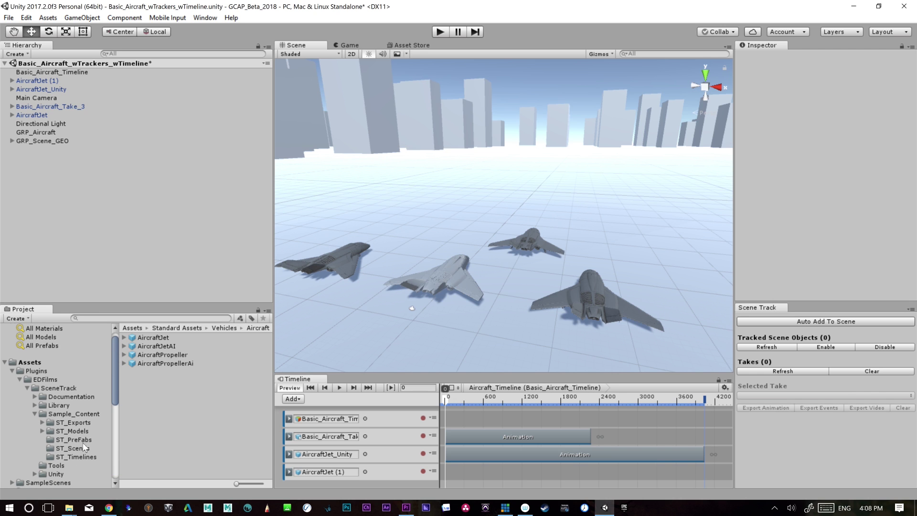
left_click(76, 423)
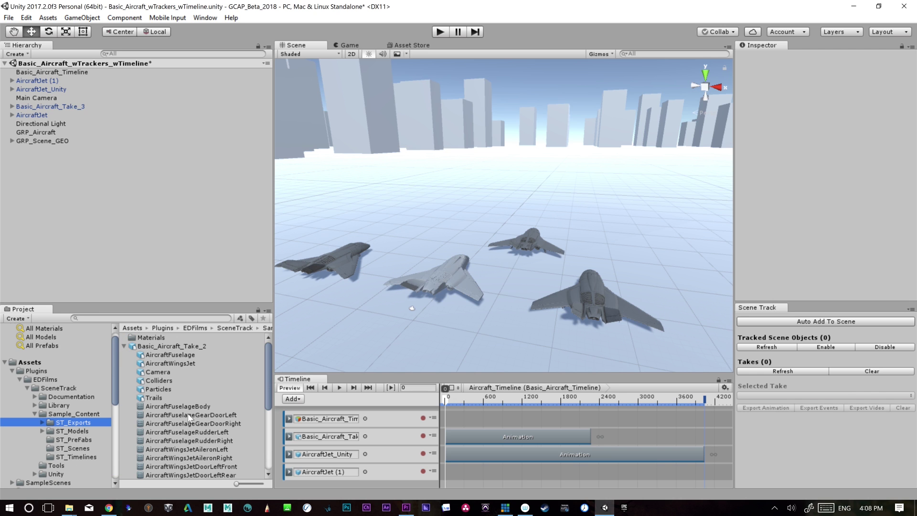
left_click_drag(268, 384, 272, 445)
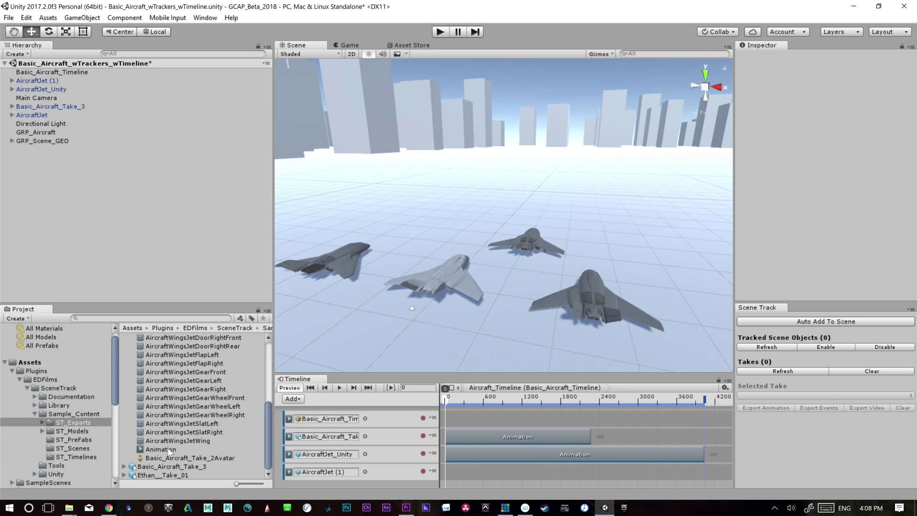
left_click_drag(170, 451, 514, 470)
mouse_move(502, 402)
left_mouse_down()
mouse_move(539, 395)
mouse_move(494, 399)
mouse_move(518, 404)
left_mouse_up()
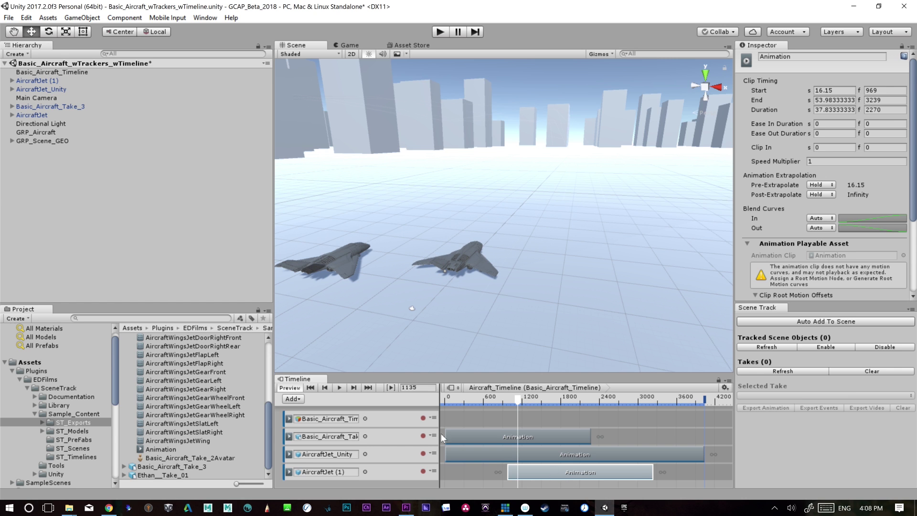
Undo the last scene change and select the aircraft timeline object
key("ctrl+z")
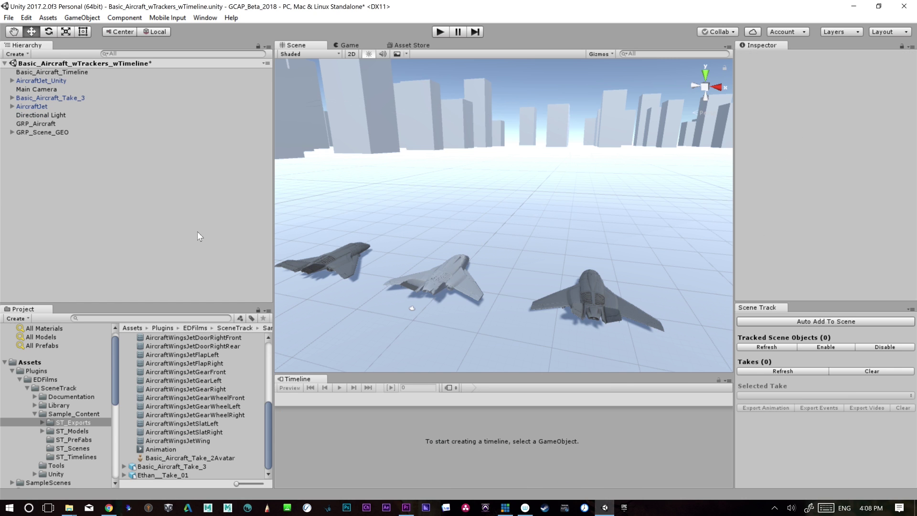
left_click(51, 81)
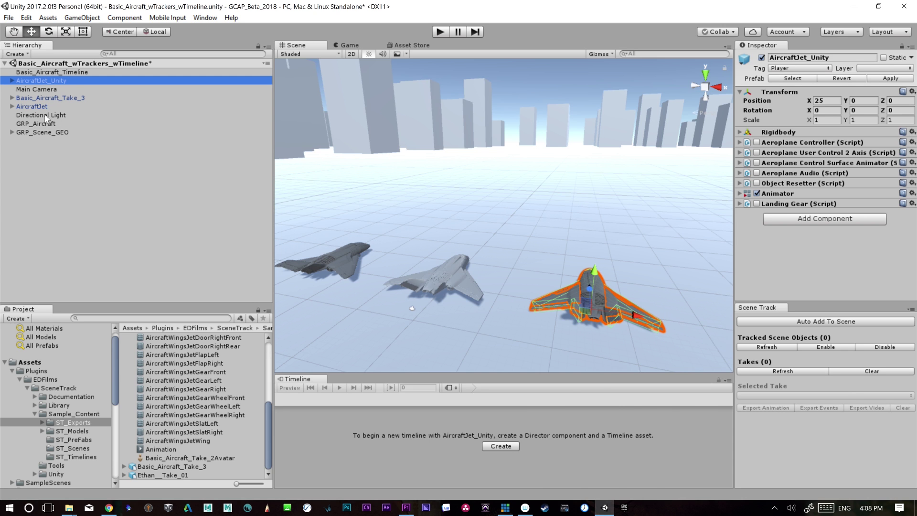
key("Up")
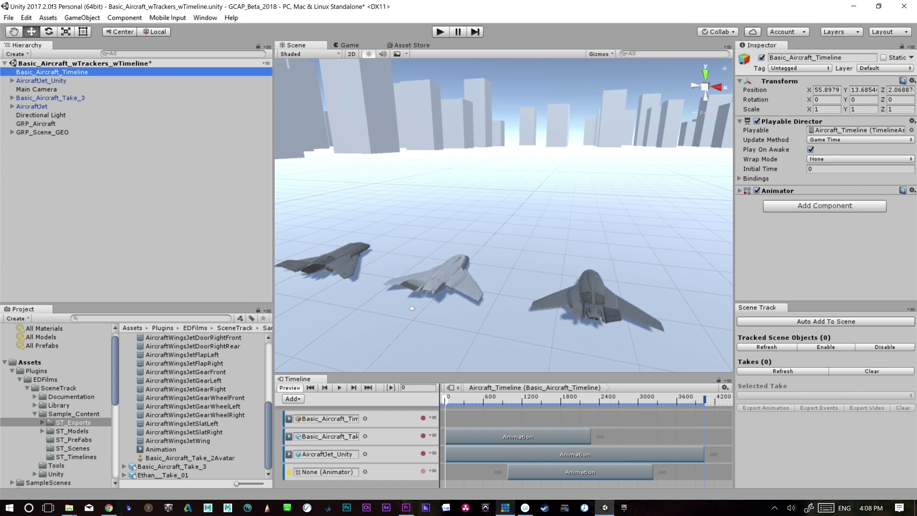
Delete the None (Animator) track with its clip, then preview the jets at frame 551
left_click(540, 474)
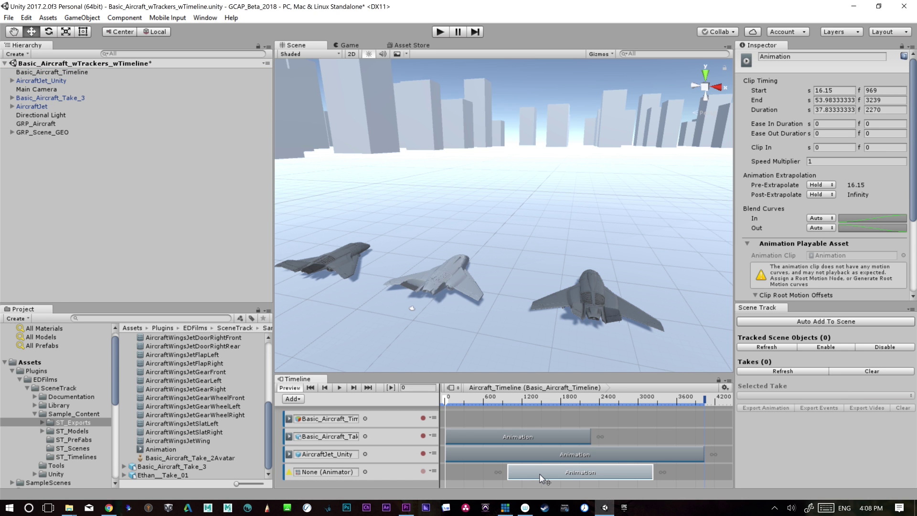
left_click(380, 476)
right_click(379, 476)
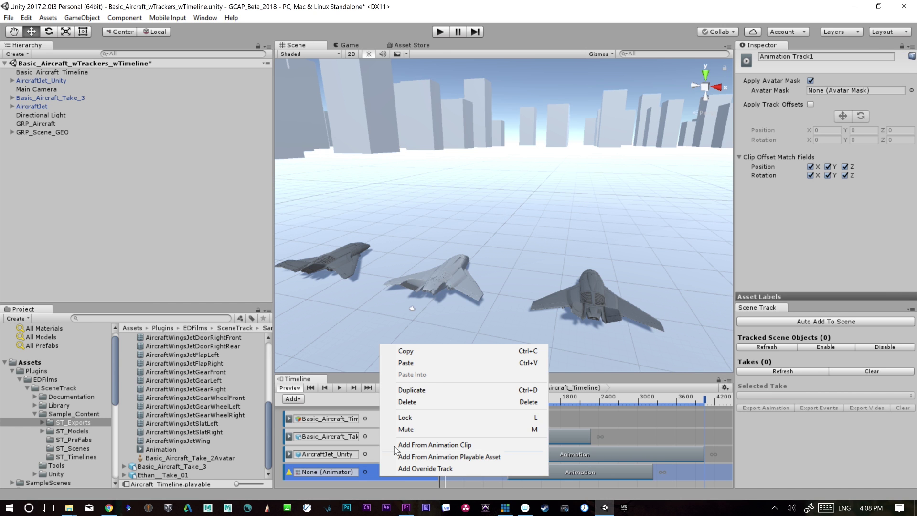
left_click(410, 404)
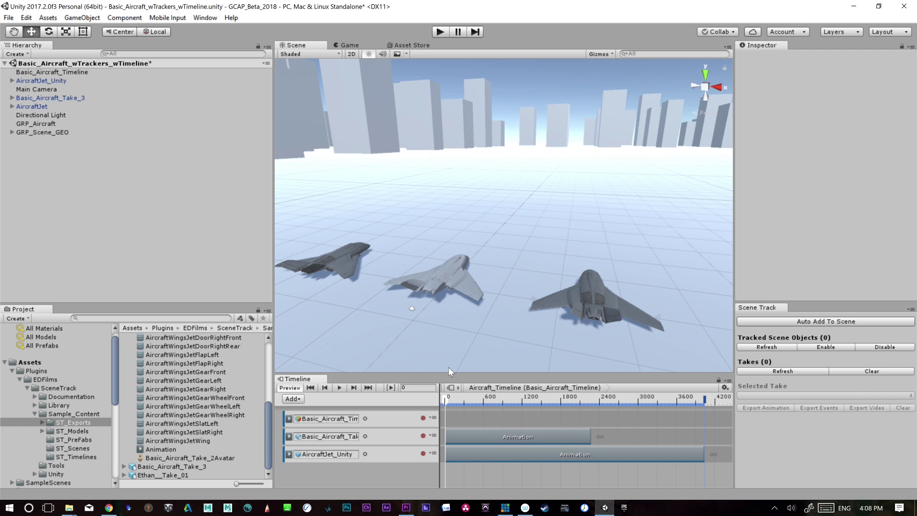
left_click_drag(458, 401, 433, 411)
left_click(43, 106)
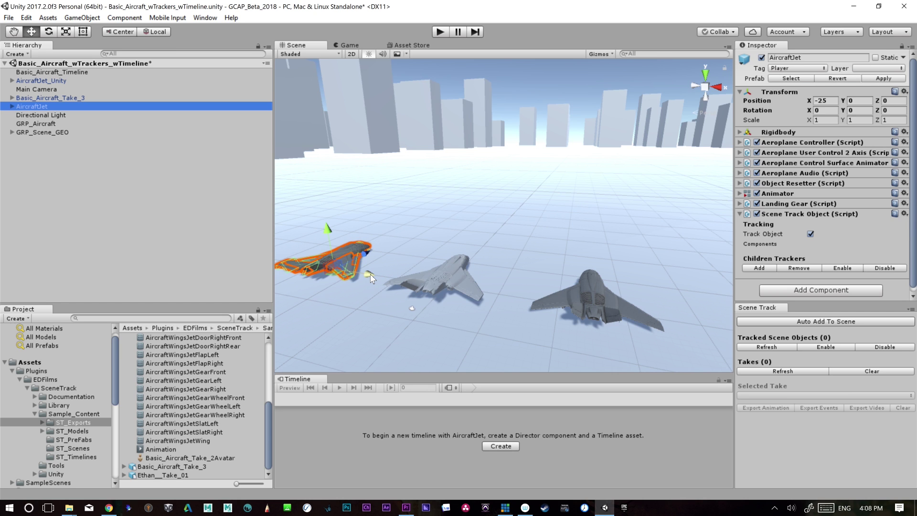
Enter Play mode and fly AircraftJet with the arrow keys, climbing and banking left and right
left_click(437, 35)
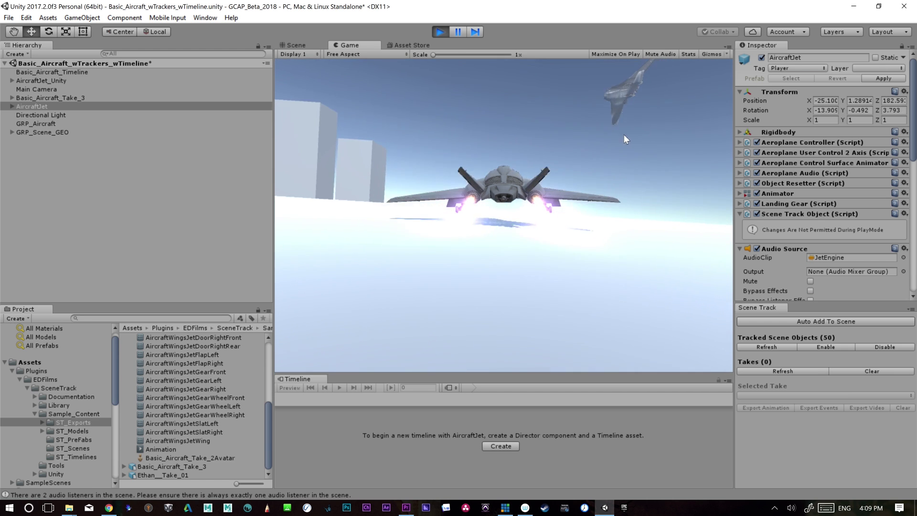
key("Down")
key("Left")
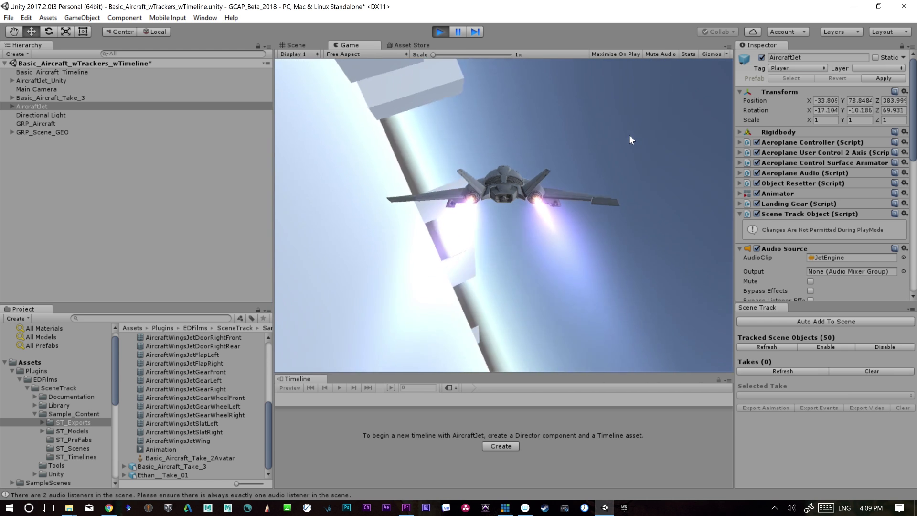
key("Left")
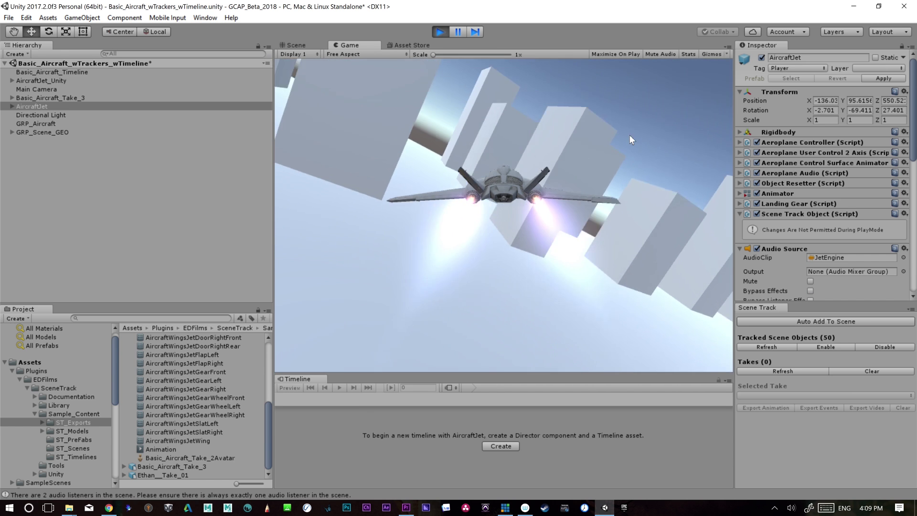
key("Right")
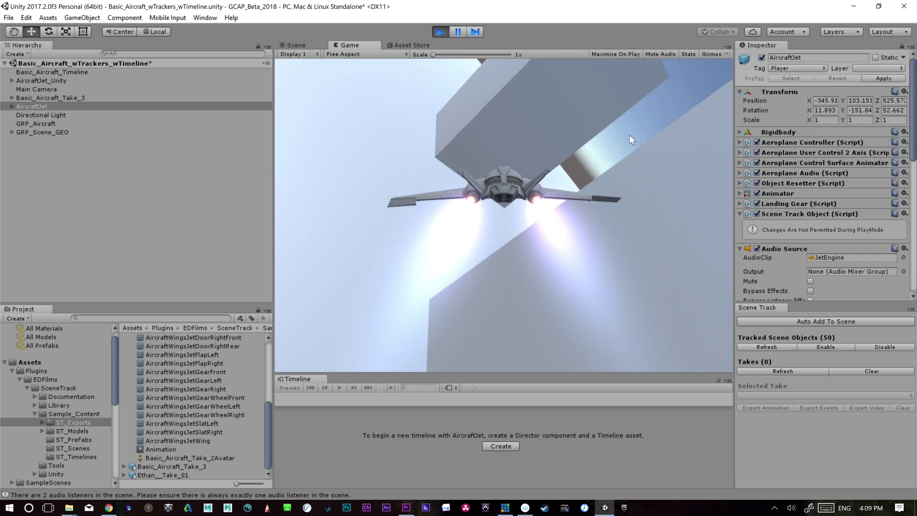
key("Right")
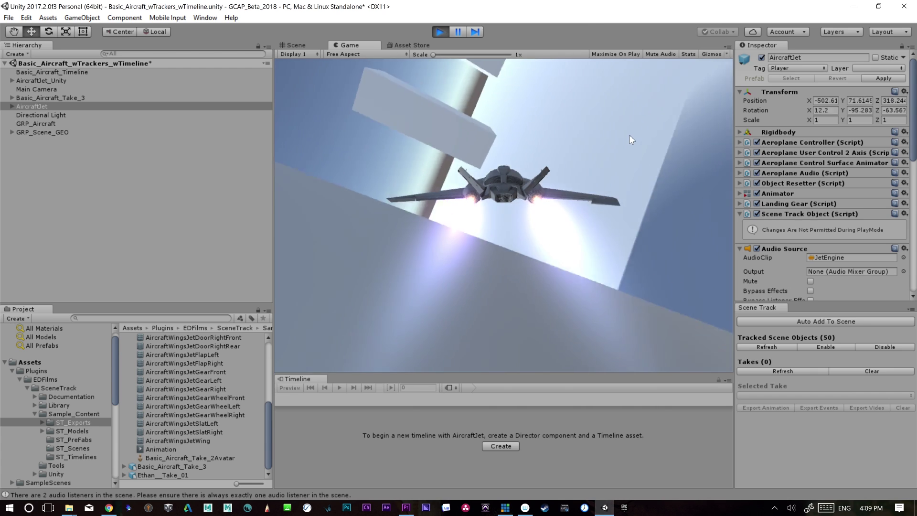
key("Left")
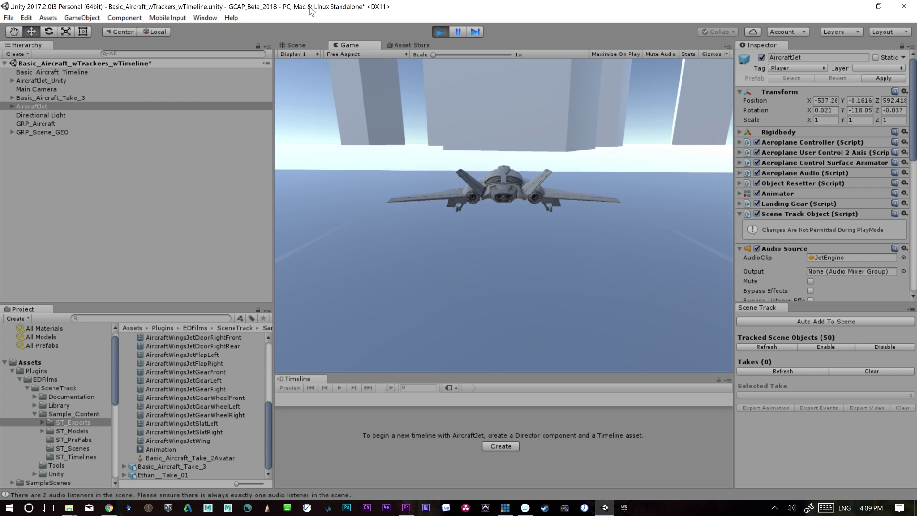
Stop Play, refresh Takes, and export the recording as Basic_Aircraft_Take_4.fbx into ST_Exports
left_click(440, 32)
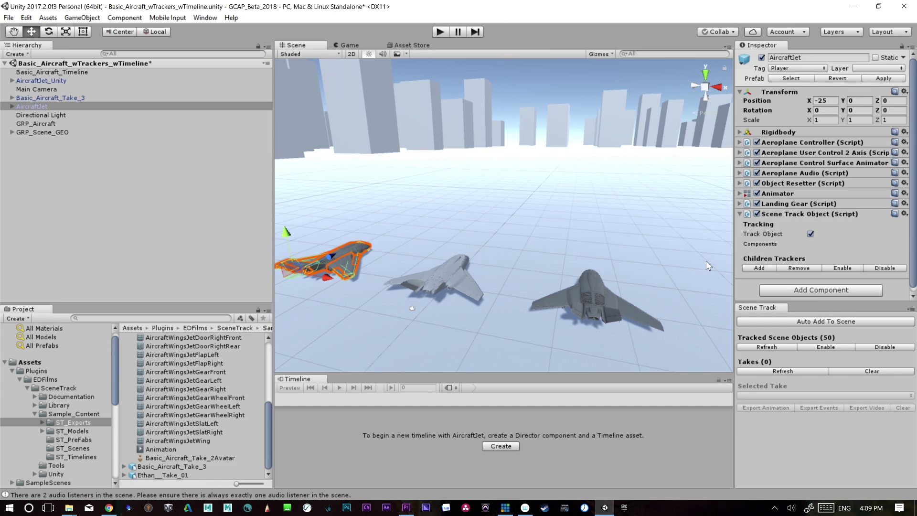
left_click(770, 371)
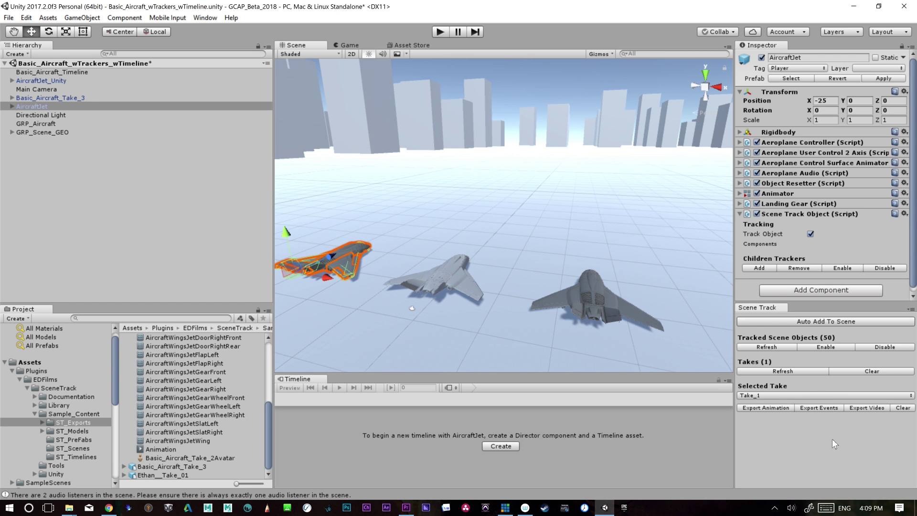
left_click(754, 407)
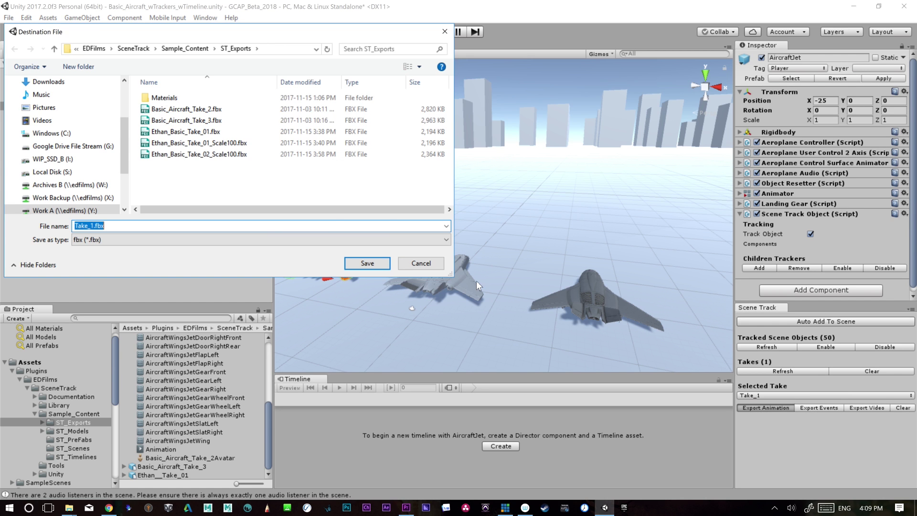
left_click(216, 123)
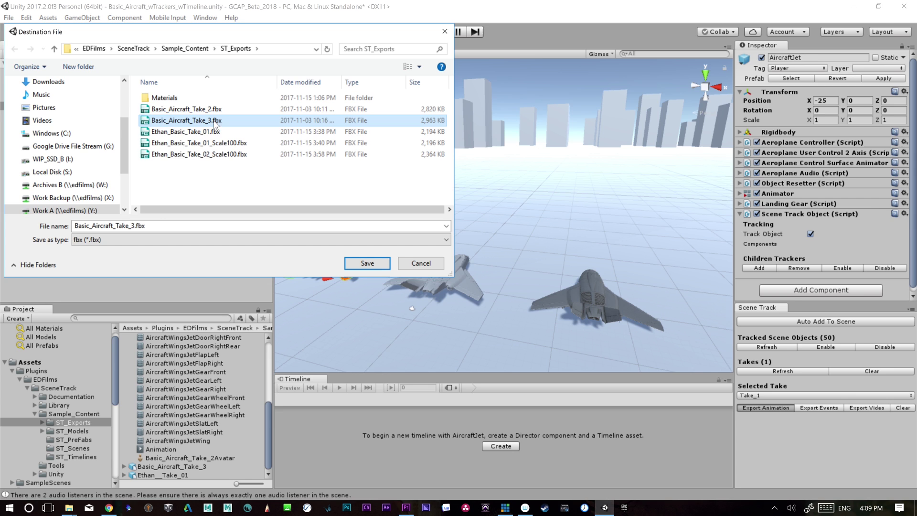
double_click(133, 228)
left_click(138, 229)
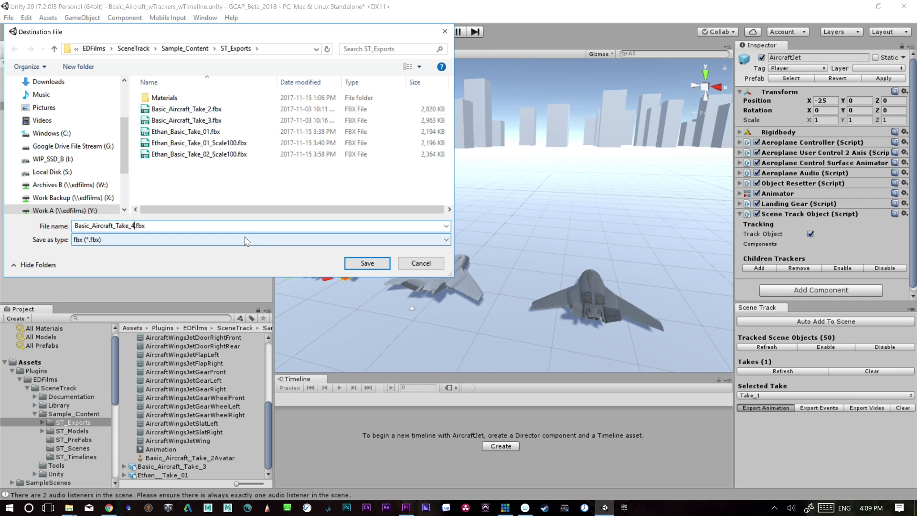
key("Return")
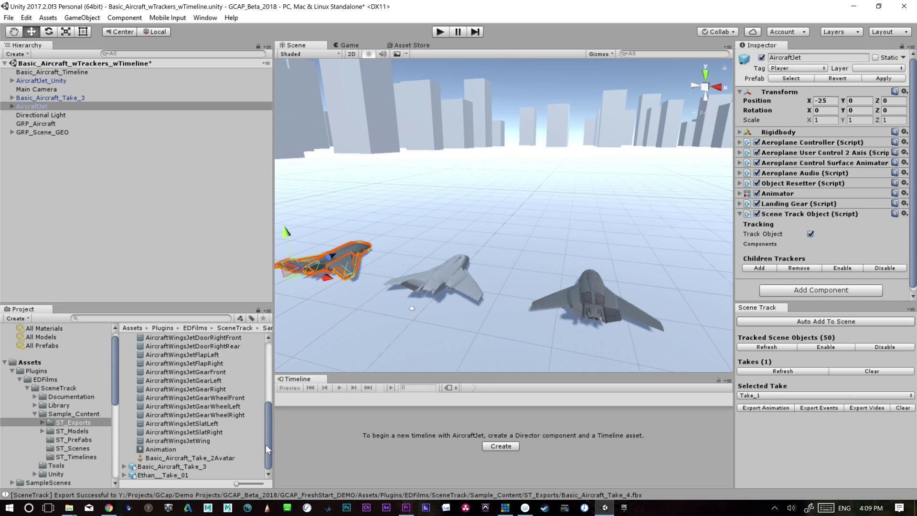
Collapse Basic_Aircraft_Take_2 and expand Basic_Aircraft_Take_4 in ST_Exports to list its parts
left_click_drag(266, 453, 270, 377)
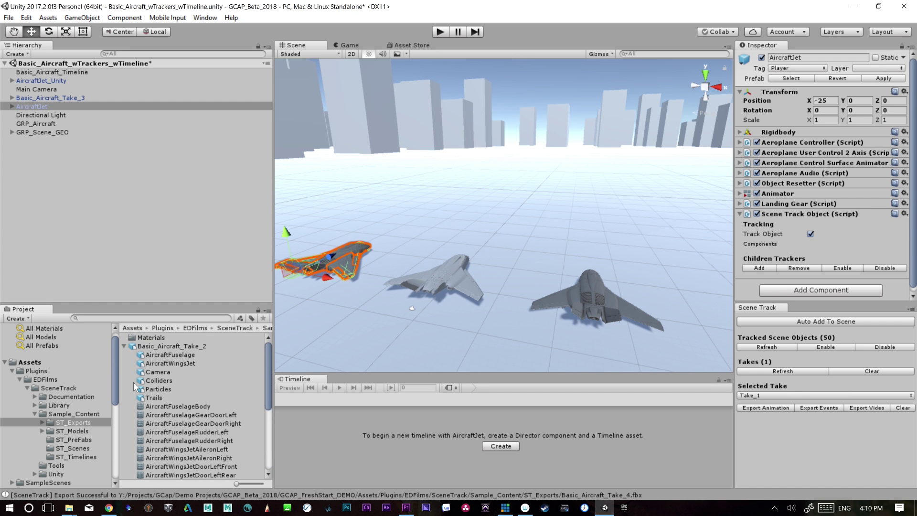
left_click(125, 346)
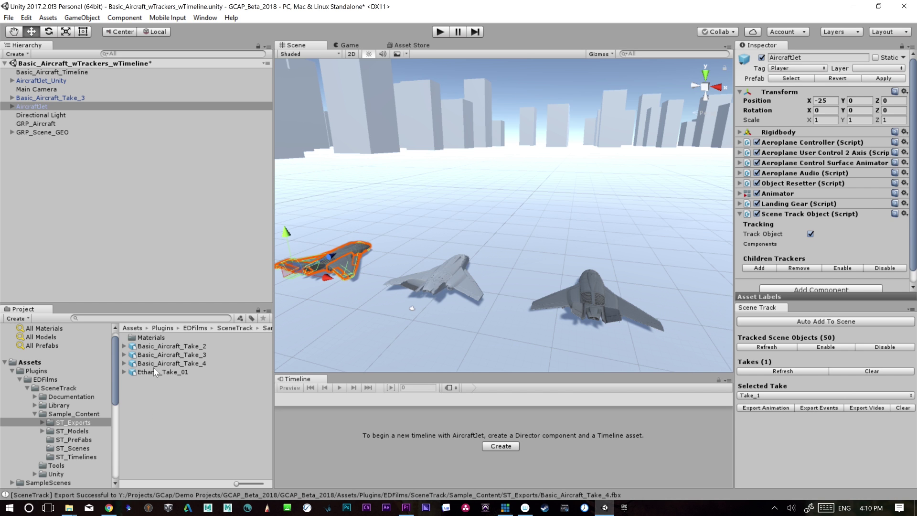
left_click(134, 364)
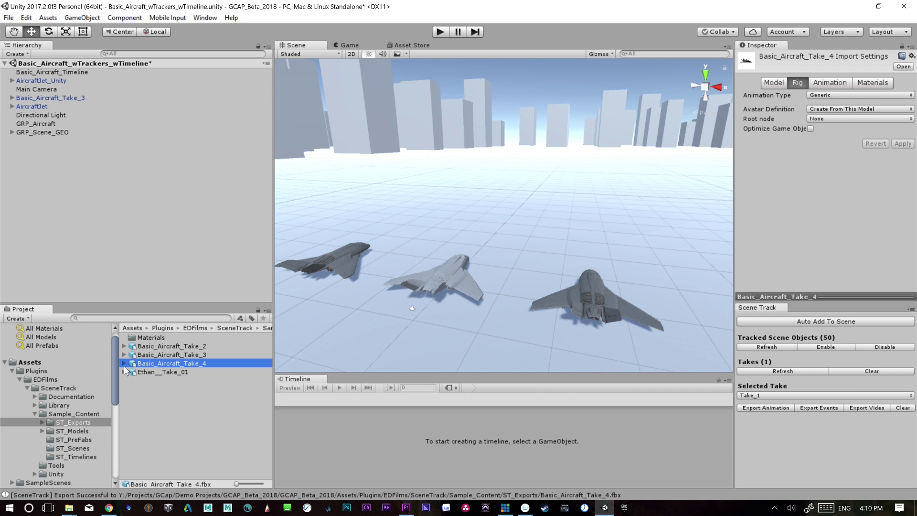
left_click(124, 364)
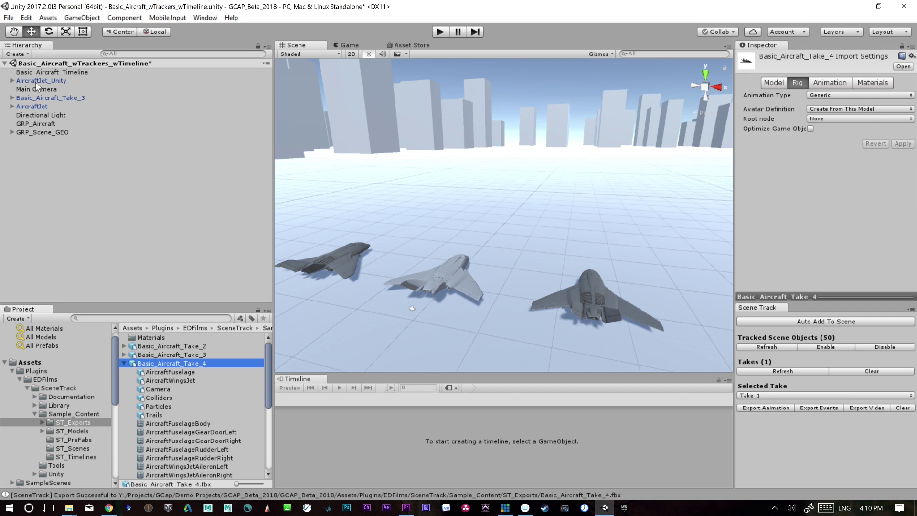
left_click(44, 98)
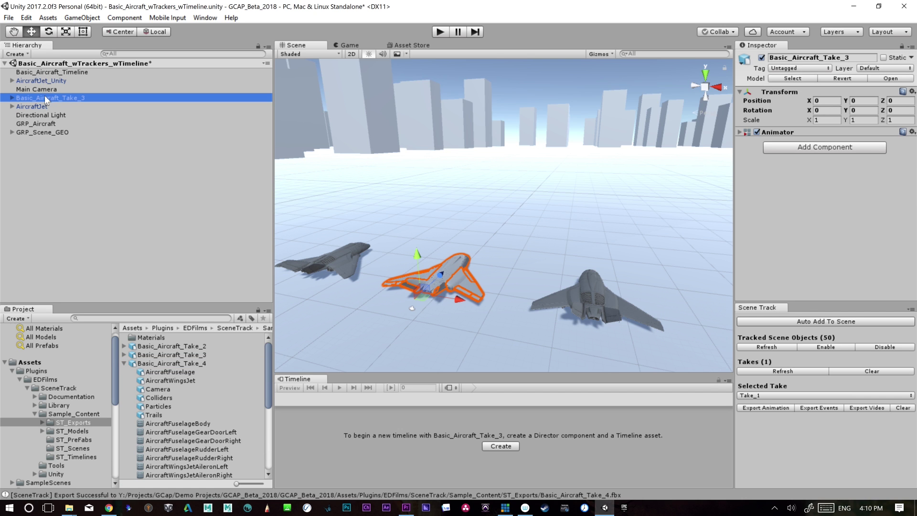
Duplicate AircraftJet_Unity with Ctrl+D and rename the copy AircraftJet_Unity_02
left_click(42, 73)
left_click(35, 81)
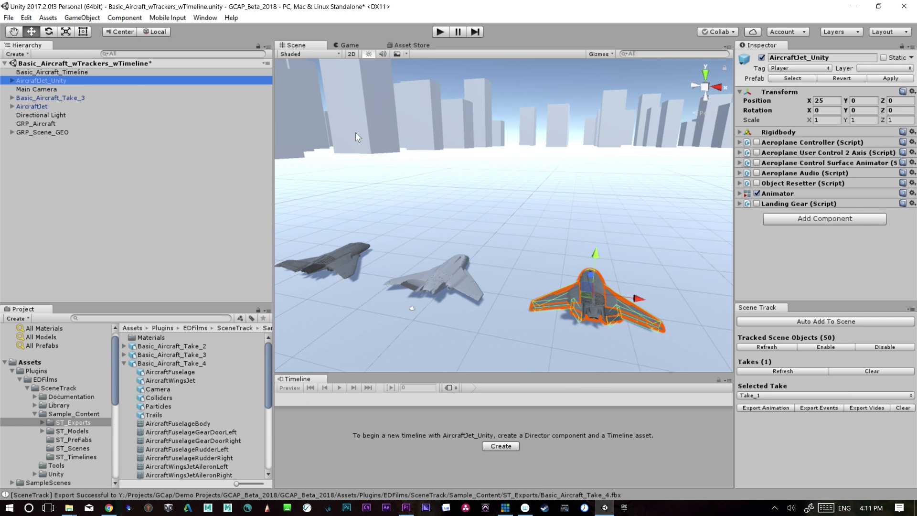
key("ctrl+d")
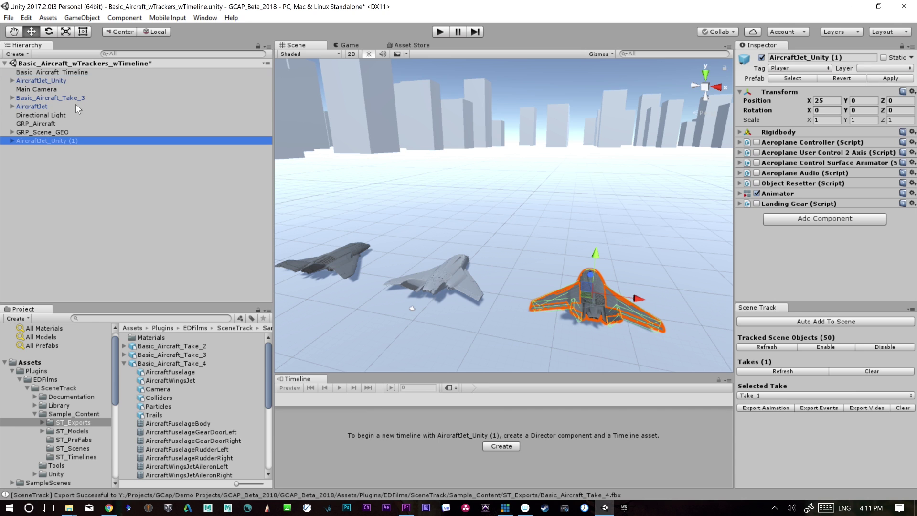
left_click(73, 141)
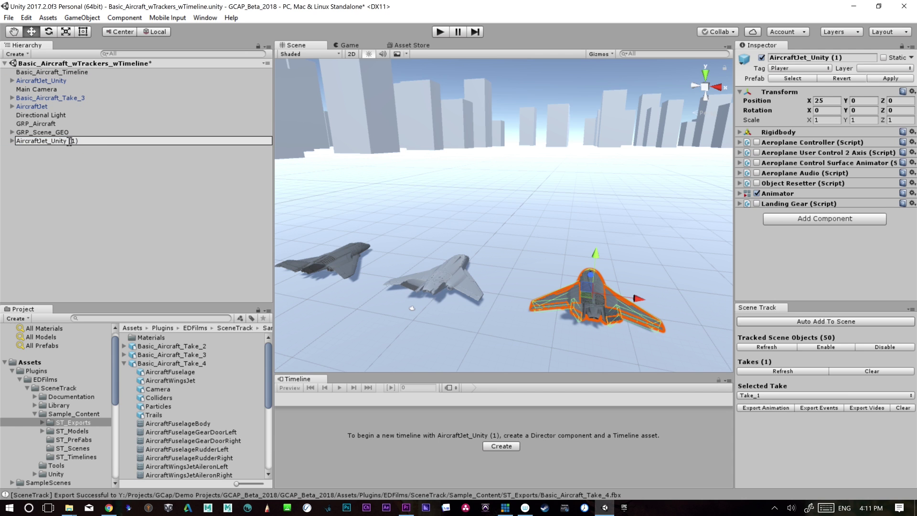
left_click_drag(69, 141, 98, 140)
type("_02")
key("Return")
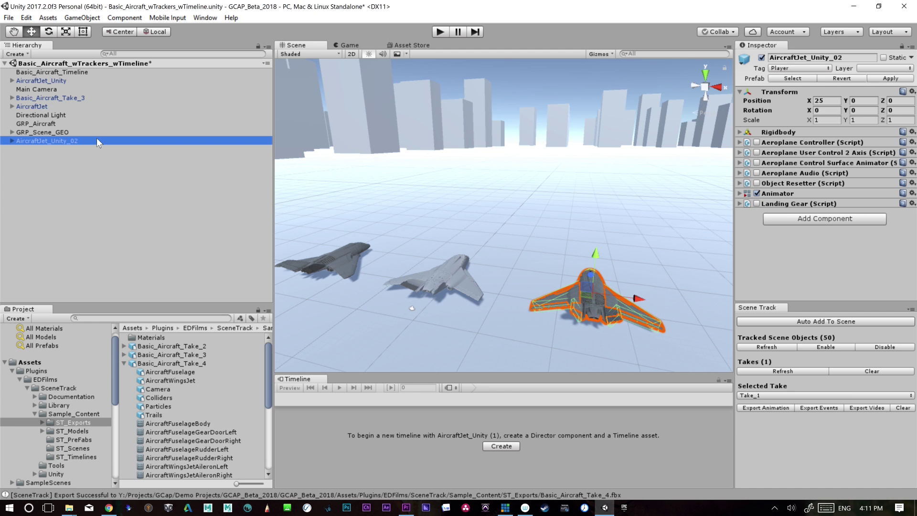
left_click(48, 71)
left_click_drag(41, 140, 302, 476)
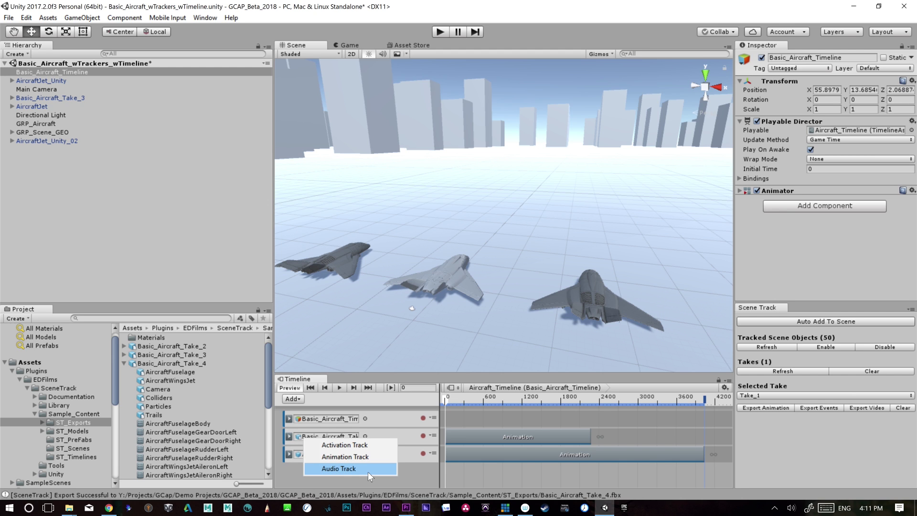
Add an Animation Track for AircraftJet_Unity_02 holding Take_4's Animation clip, 0 to frame 2614
left_click(355, 456)
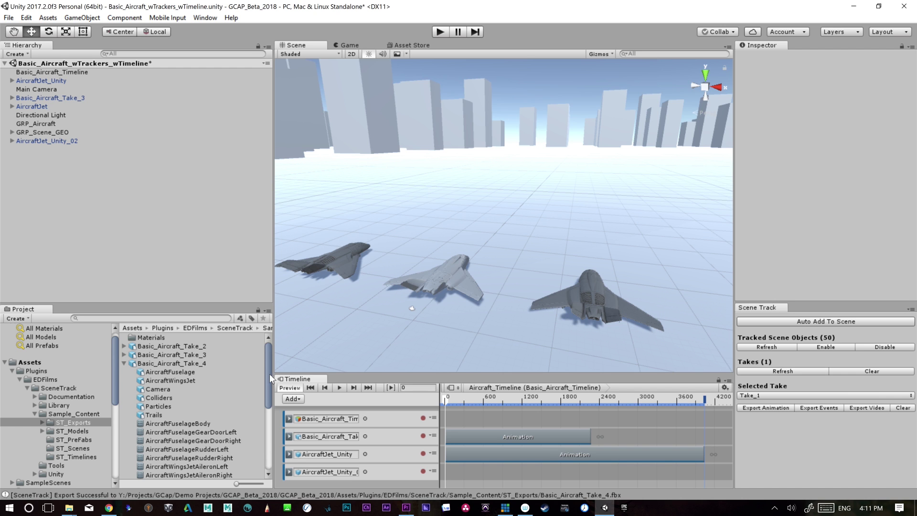
left_click_drag(269, 374, 276, 443)
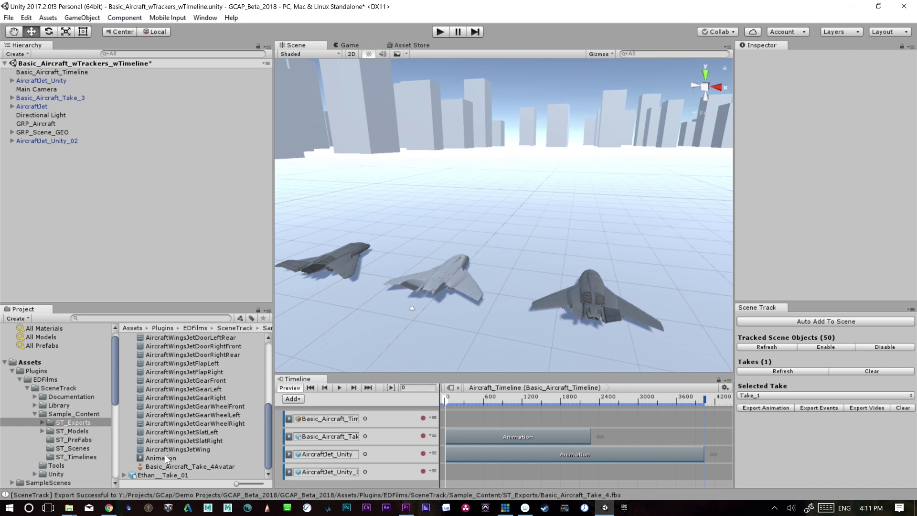
mouse_move(441, 470)
left_mouse_down()
mouse_move(465, 474)
mouse_move(454, 473)
left_mouse_up()
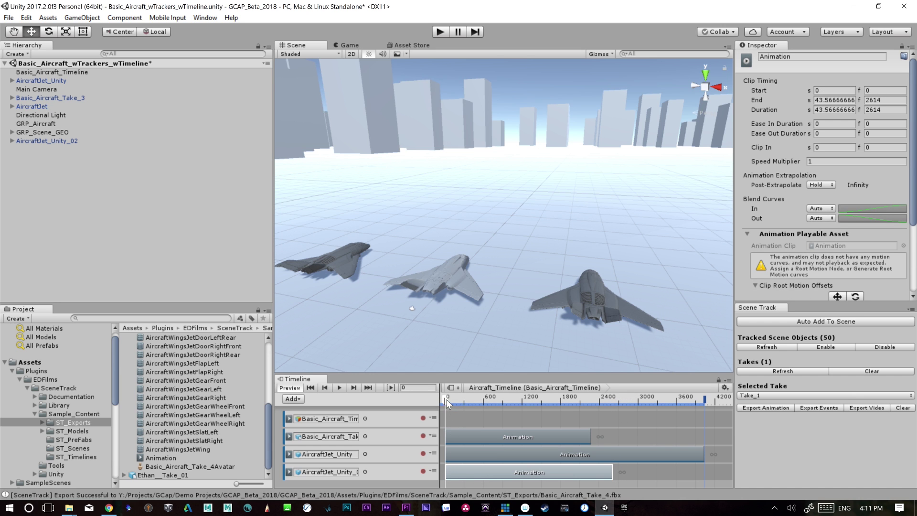
mouse_move(446, 399)
left_mouse_down()
mouse_move(485, 405)
mouse_move(446, 405)
mouse_move(459, 400)
left_mouse_up()
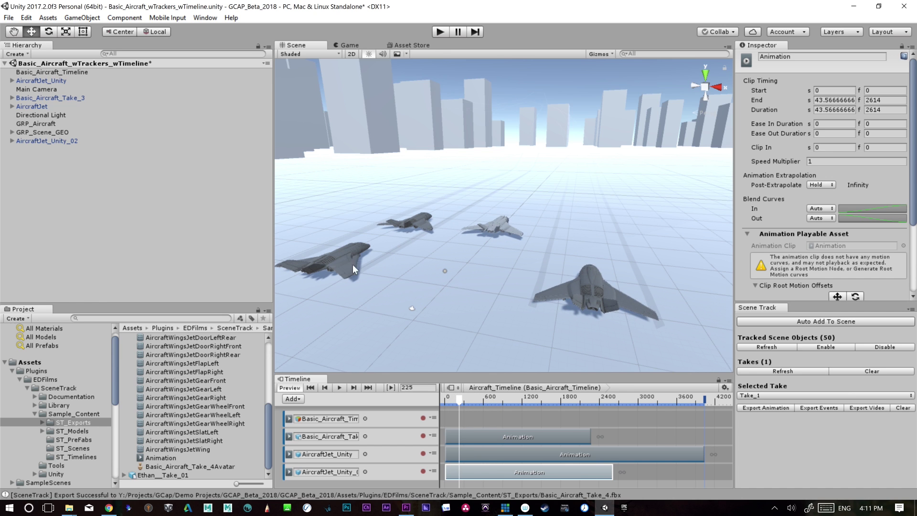
Rename the AircraftJet object in the Hierarchy to AircraftJet_Playable
left_click(34, 107)
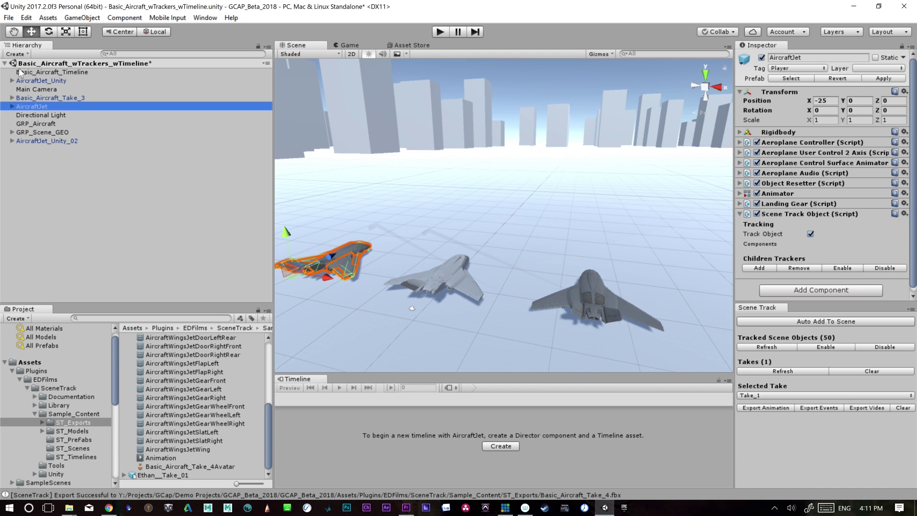
left_click(36, 108)
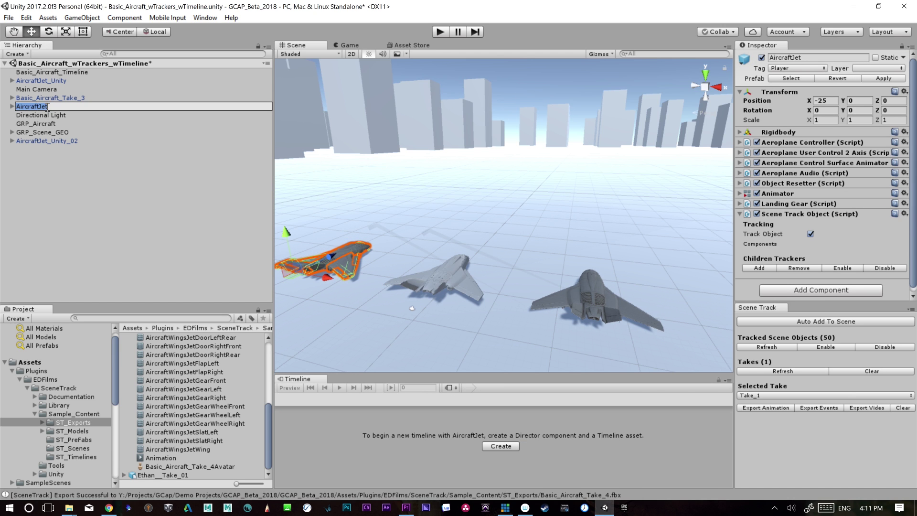
left_click(91, 104)
type("+Playable")
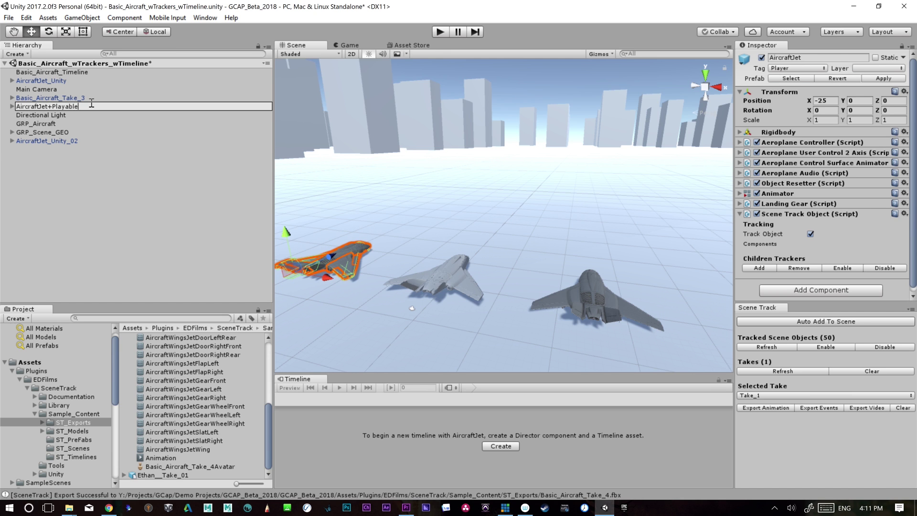
key("Return")
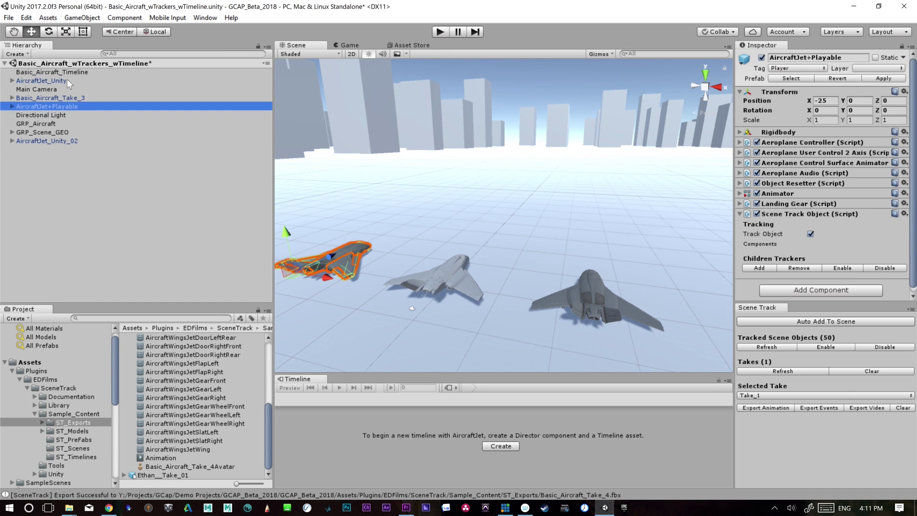
left_click(52, 104)
double_click(53, 105)
type("_")
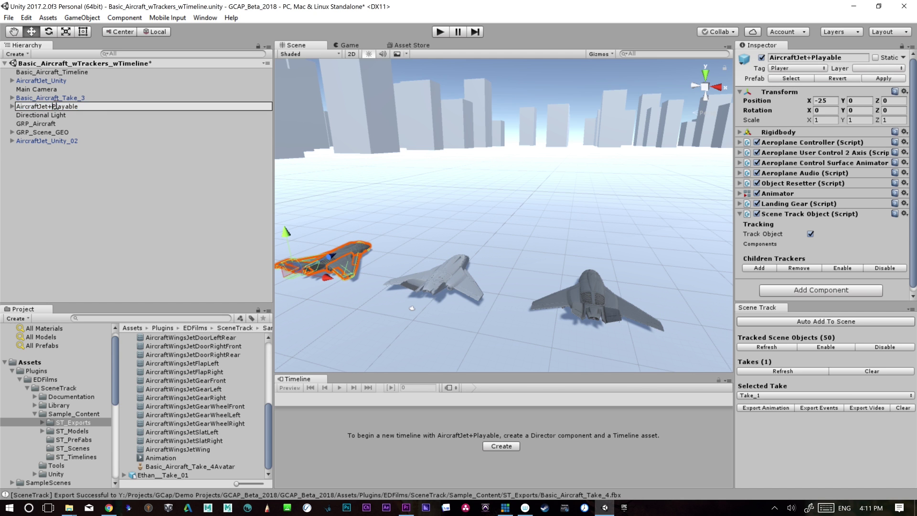
key("Return")
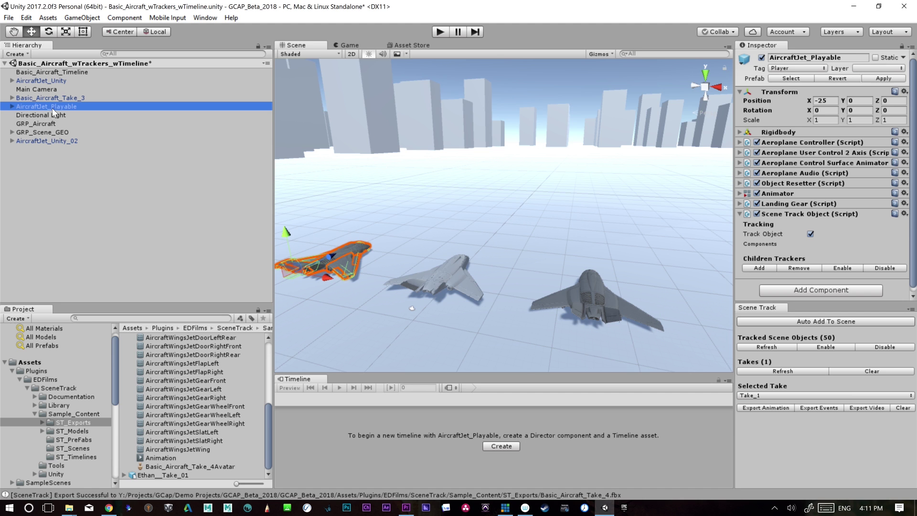
Move AircraftJet_Playable out to Transform Position X 50, right of the other jets
right_click_drag(279, 229, 409, 250, "alt")
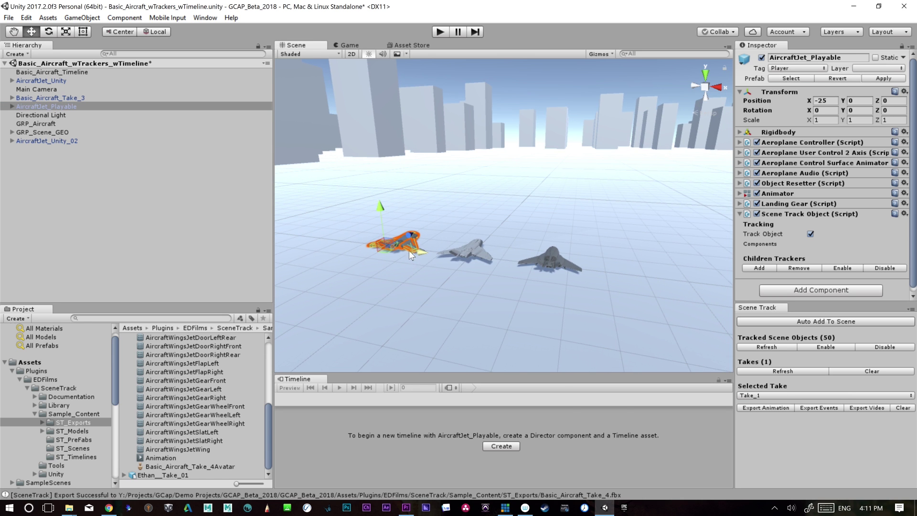
left_click_drag(417, 249, 621, 264)
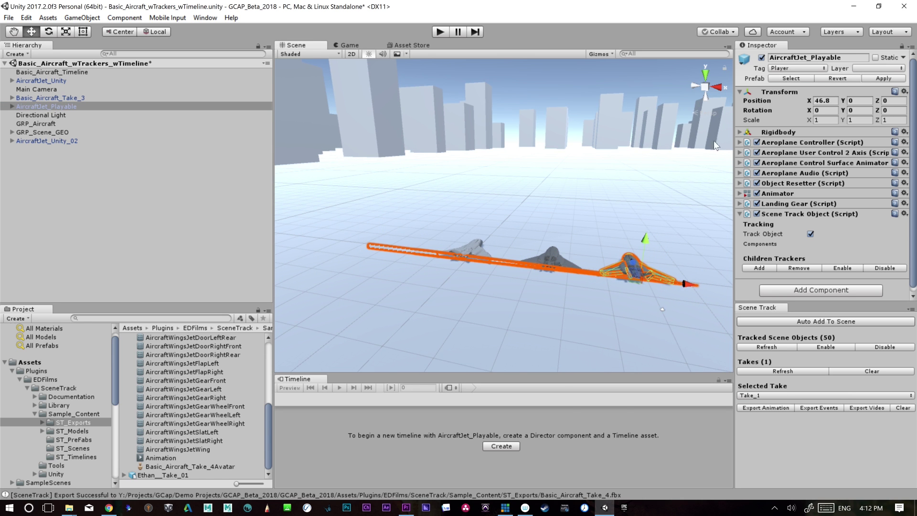
left_click(828, 100)
type("50")
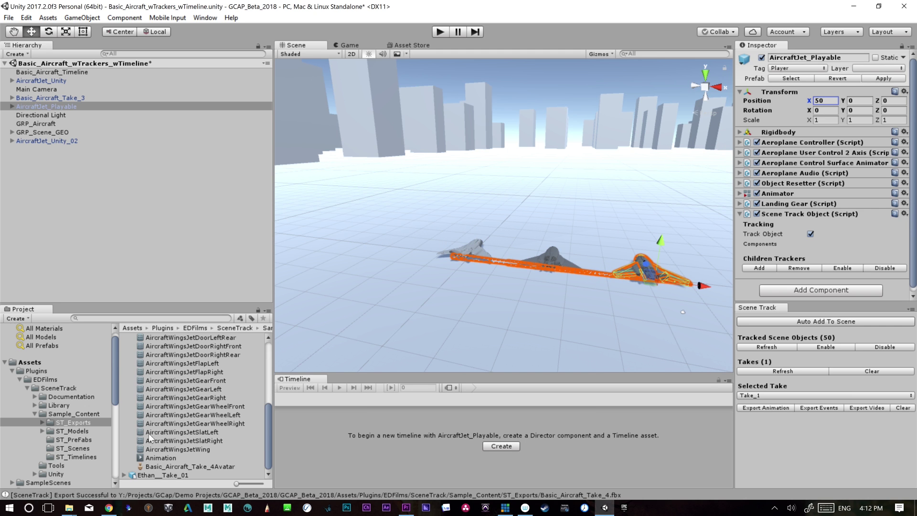
left_click(39, 81)
Load Basic_Aircraft_Timeline's tracks, scrub them, and play the scene through once
left_click(41, 72)
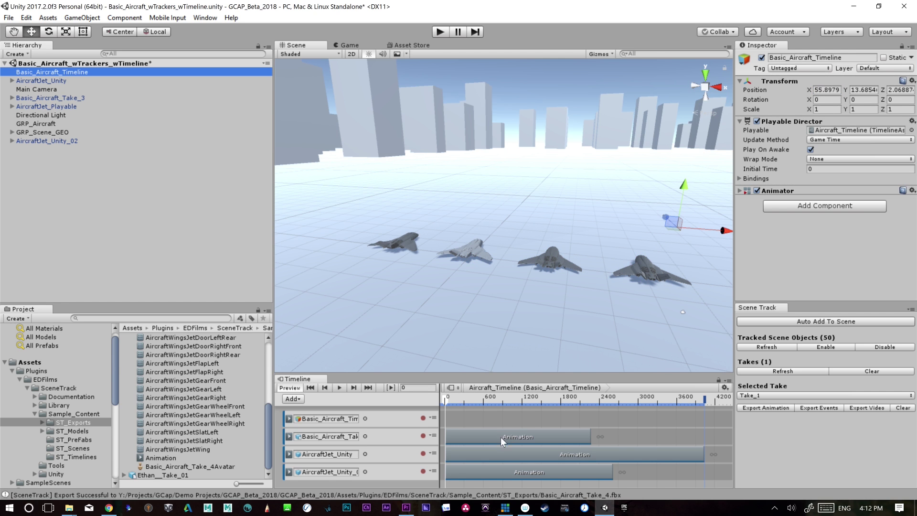
left_click_drag(463, 405, 430, 413)
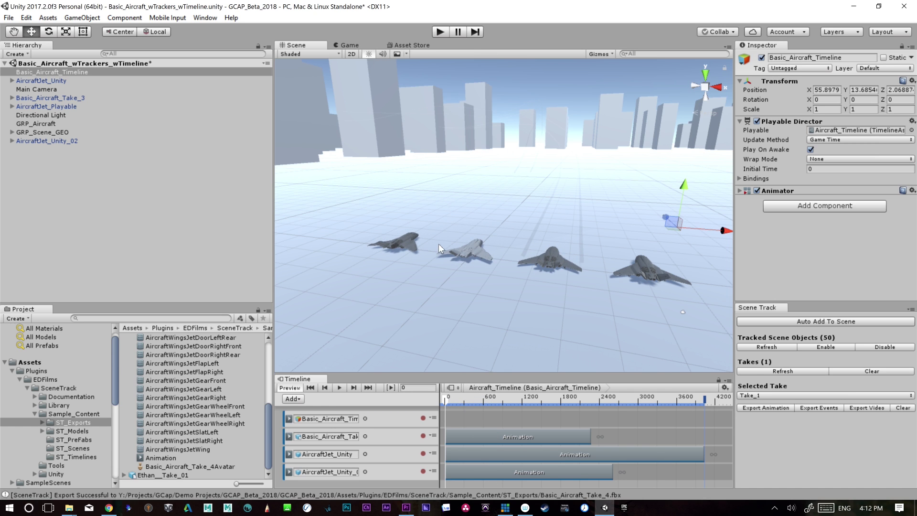
left_click(438, 32)
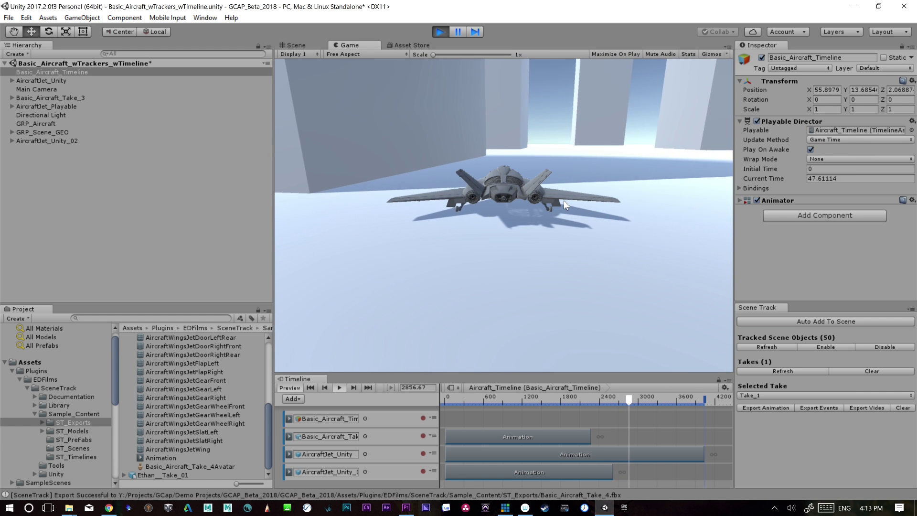
left_click(447, 33)
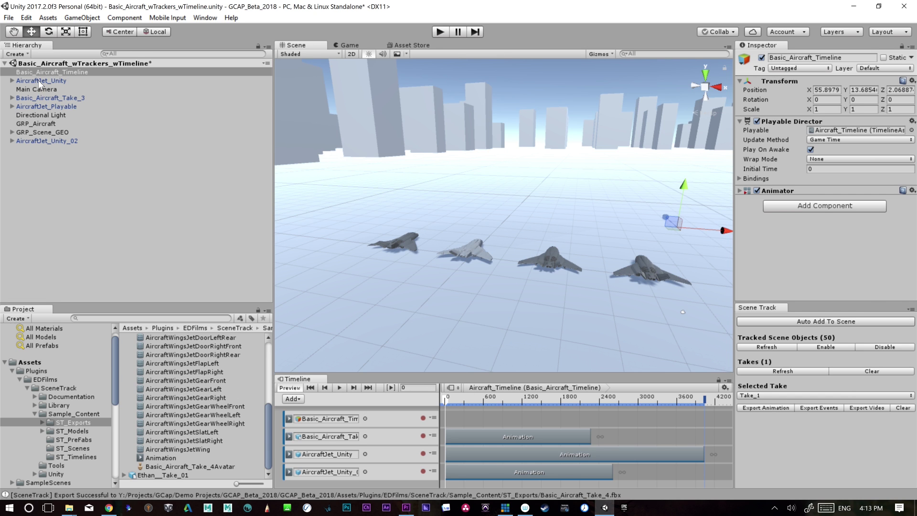
Duplicate AircraftJet_Unity_02 and name the copy AircraftJet_Unity_03
left_click(44, 143)
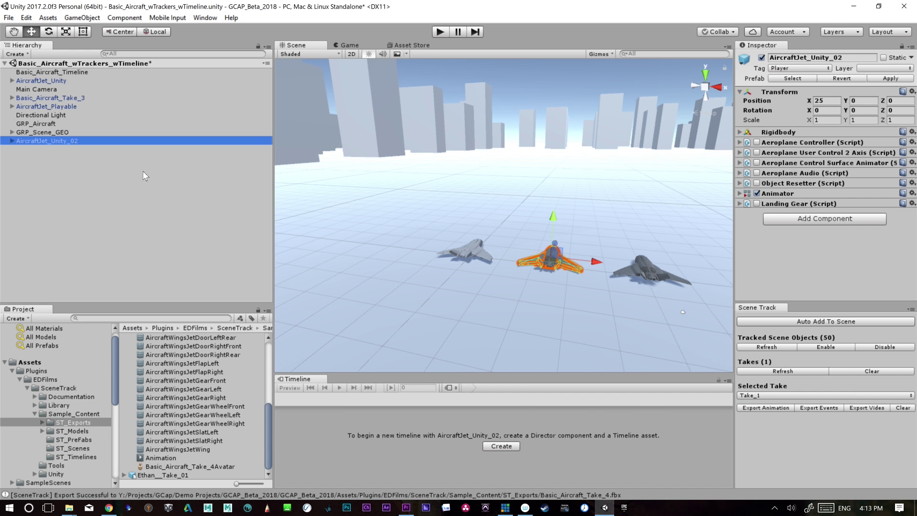
key("ctrl+d")
double_click(77, 149)
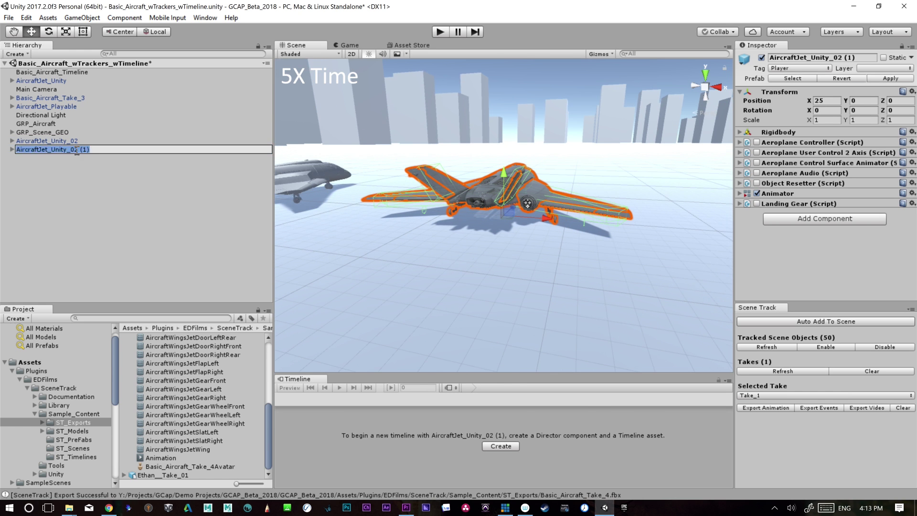
key("F2")
type("AircraftJet_Unity_03")
key("Return")
Export the recorded animation as the new take file Basic_Aircraft_Take_5.fbx
left_click(760, 410)
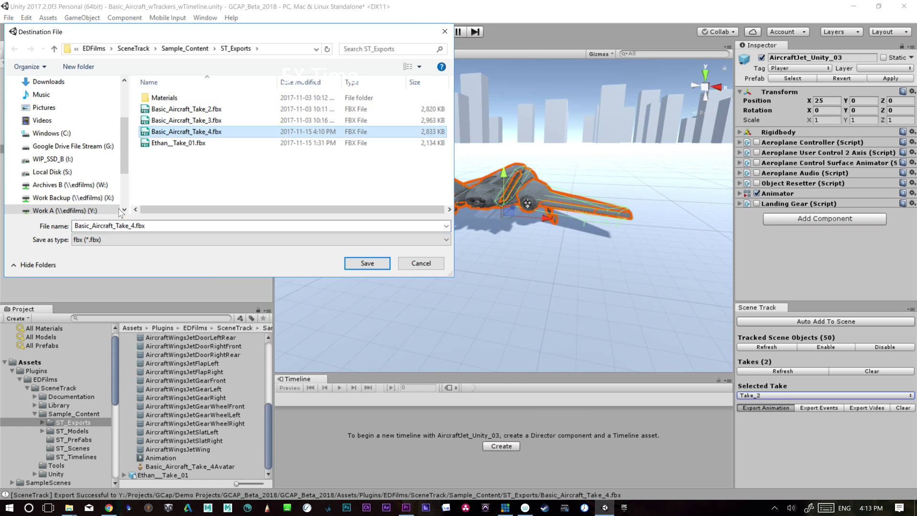
left_click(365, 262)
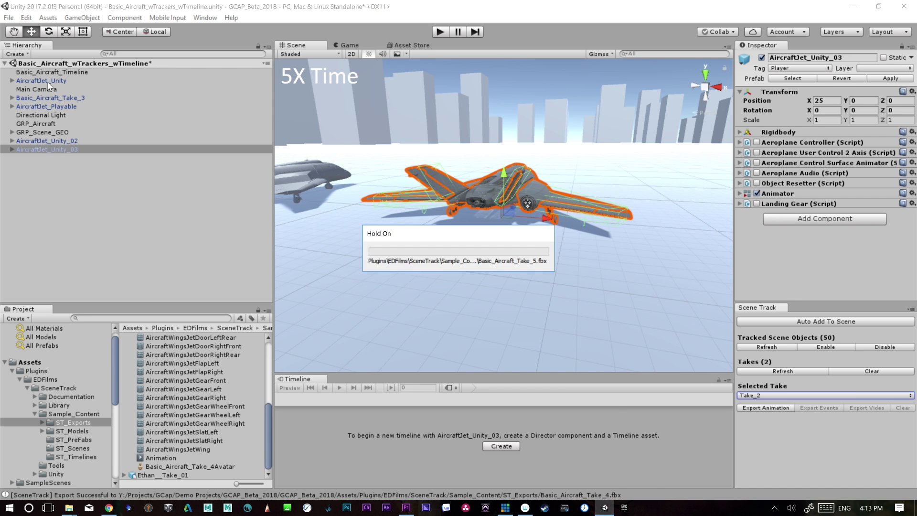
left_click(30, 73)
Put the new take's Animation clip on the fifth timeline track and scrub to preview the flight
left_click_drag(365, 373, 365, 322)
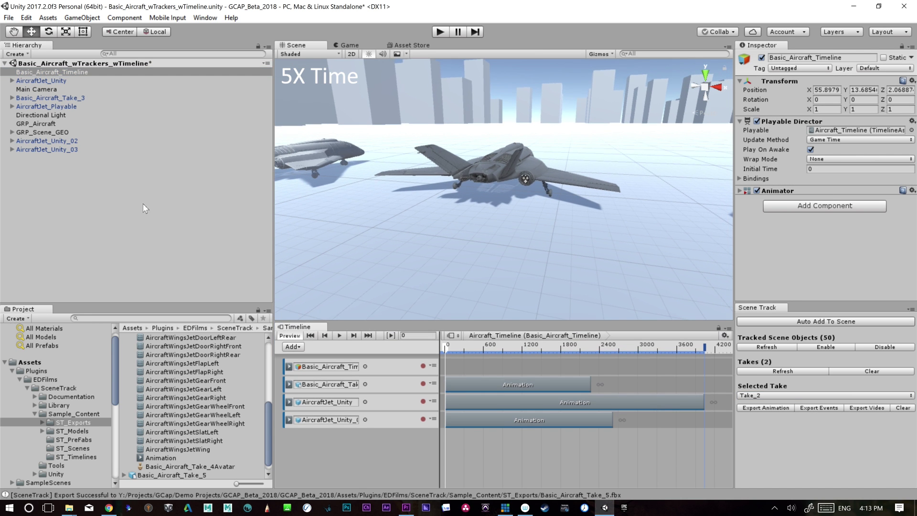
left_click(288, 475)
left_click_drag(264, 390, 263, 447)
left_click_drag(161, 458, 475, 438)
left_click_drag(454, 345, 480, 345)
left_click_drag(559, 206, 598, 309, "alt")
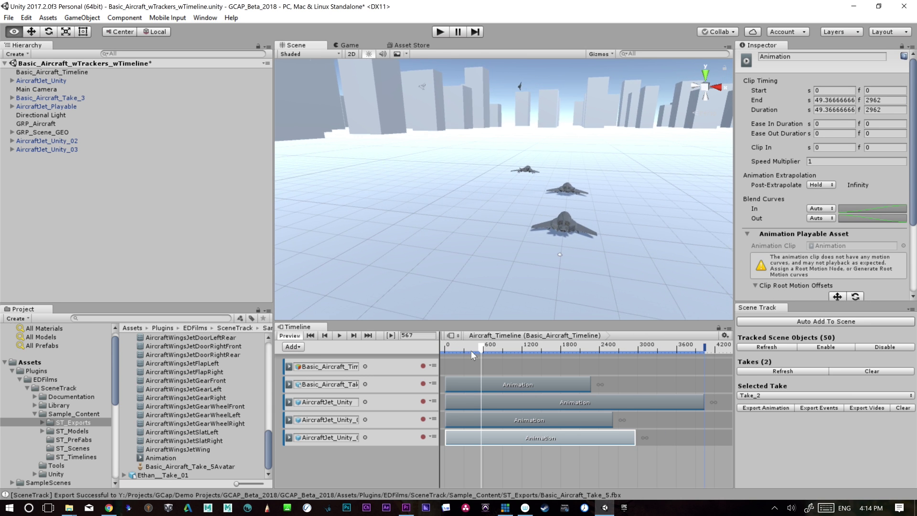
mouse_move(463, 352)
left_mouse_down()
mouse_move(623, 361)
mouse_move(449, 368)
mouse_move(461, 363)
left_mouse_up()
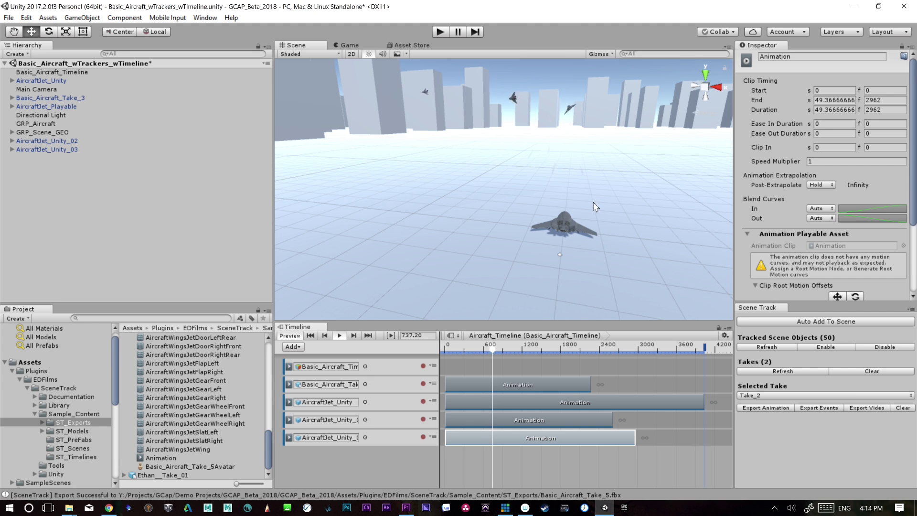
Rewind, select Take_2, and refresh Tracked Scene Objects so the count reaches 242
left_click(452, 346)
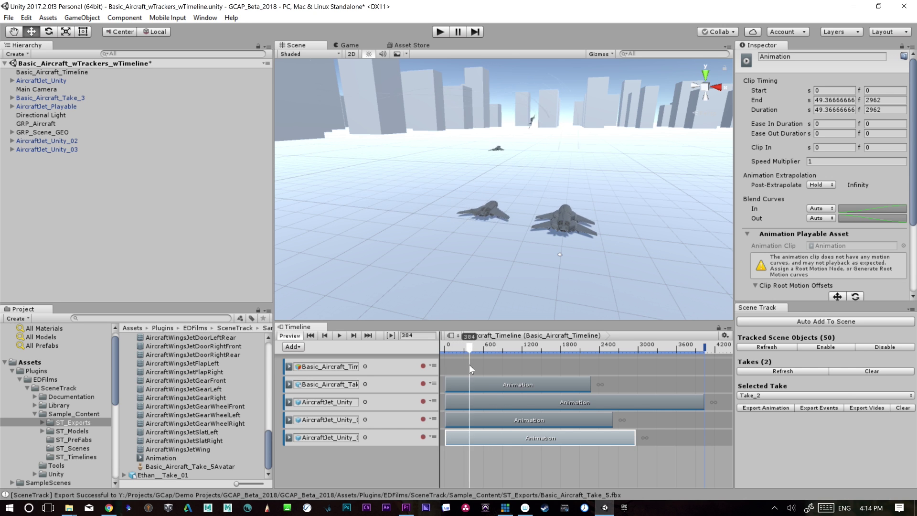
left_click(772, 329)
left_click(767, 348)
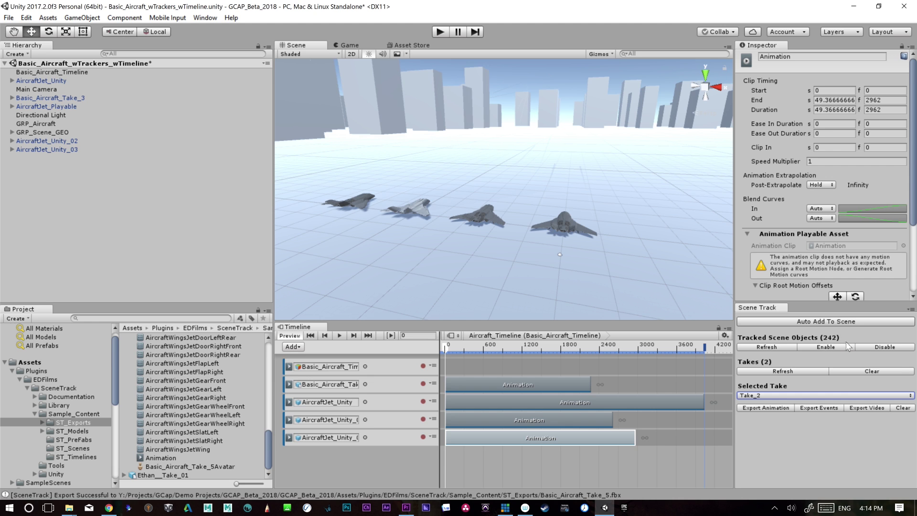
left_click(27, 81)
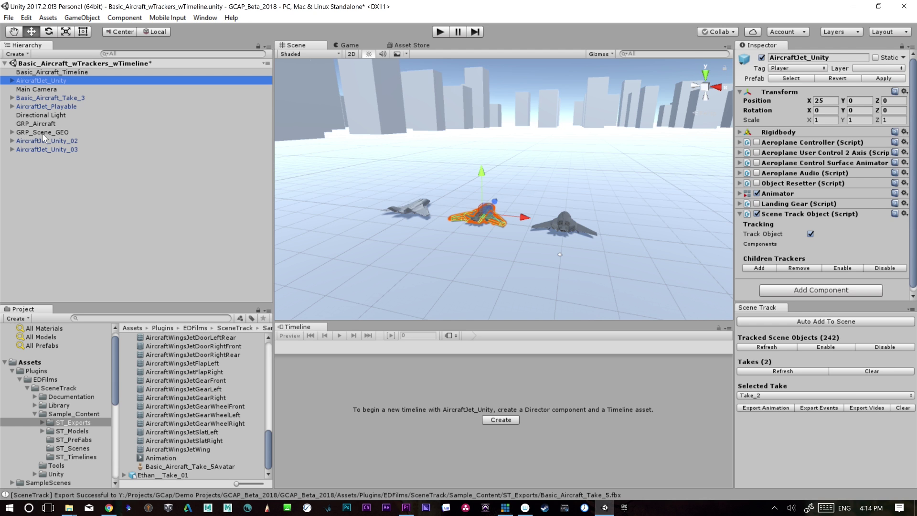
Switch off Scene Track tracking for AircraftJet_Playable and its children, then deactivate it
left_click(40, 106)
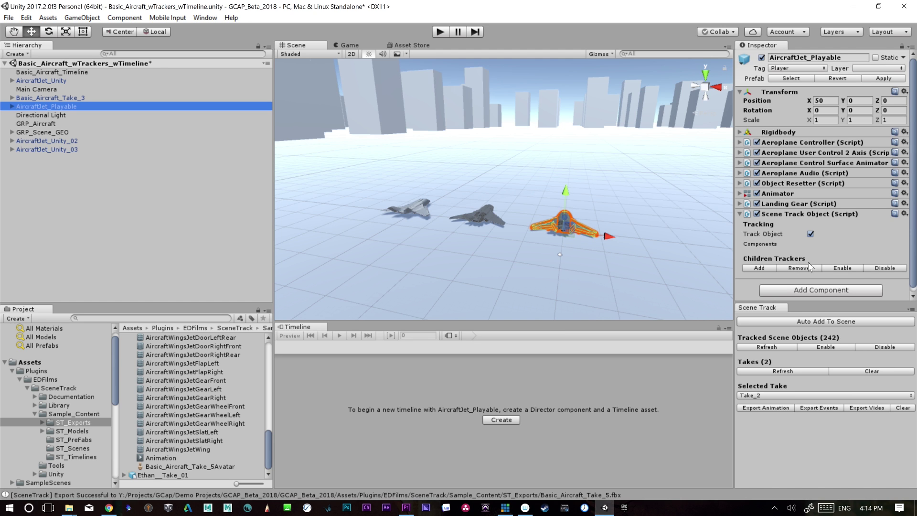
left_click(810, 234)
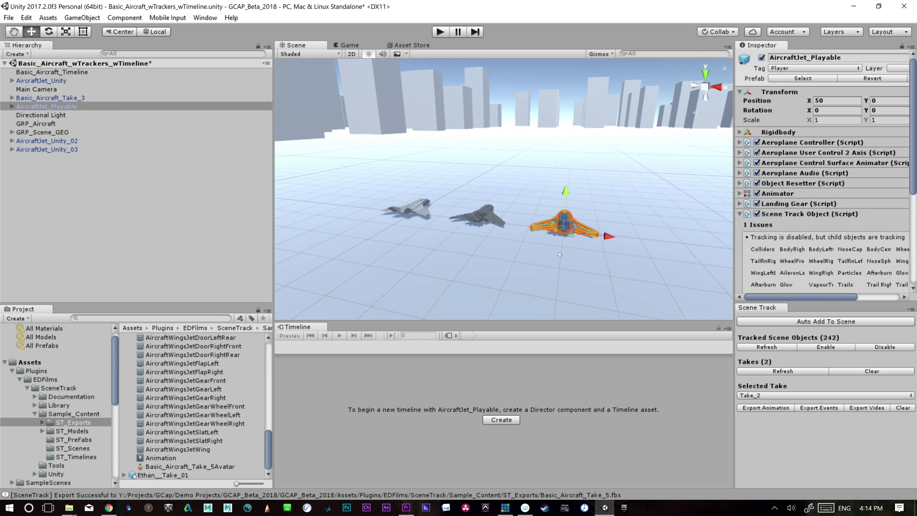
scroll(913, 189, "down", 4)
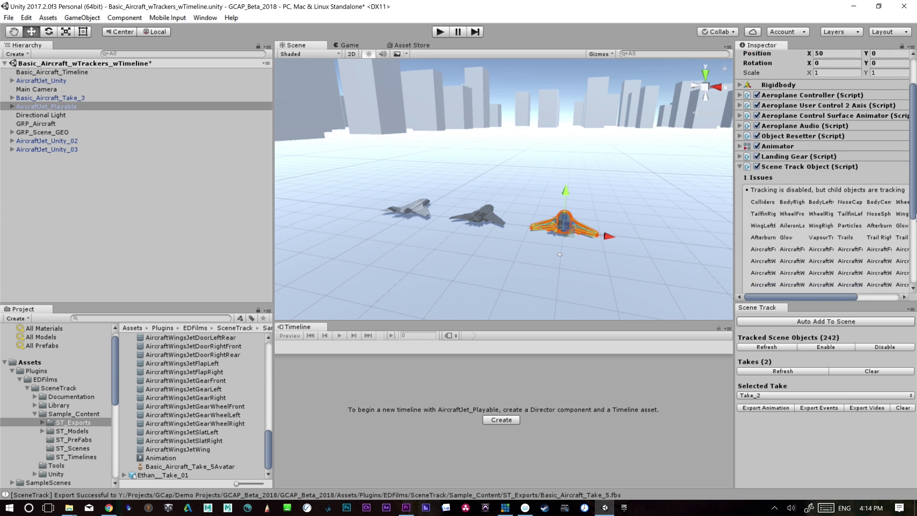
left_click(848, 240)
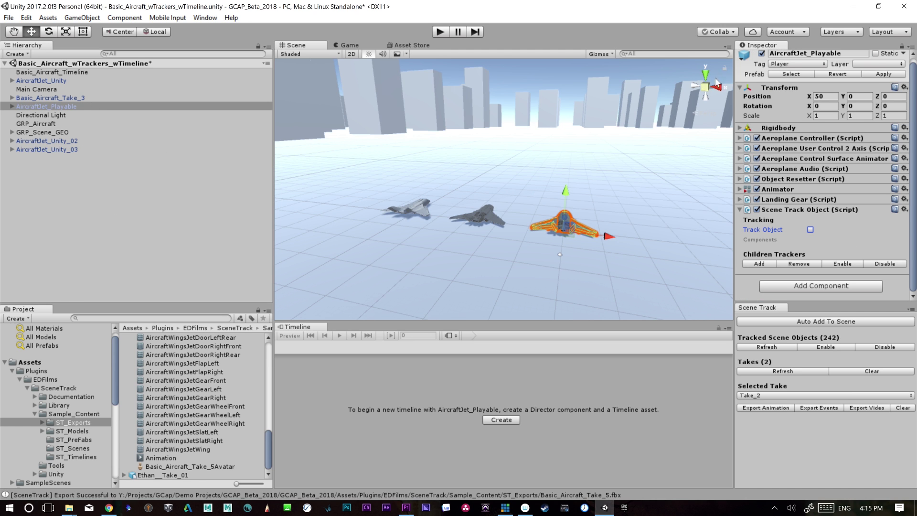
left_click(762, 54)
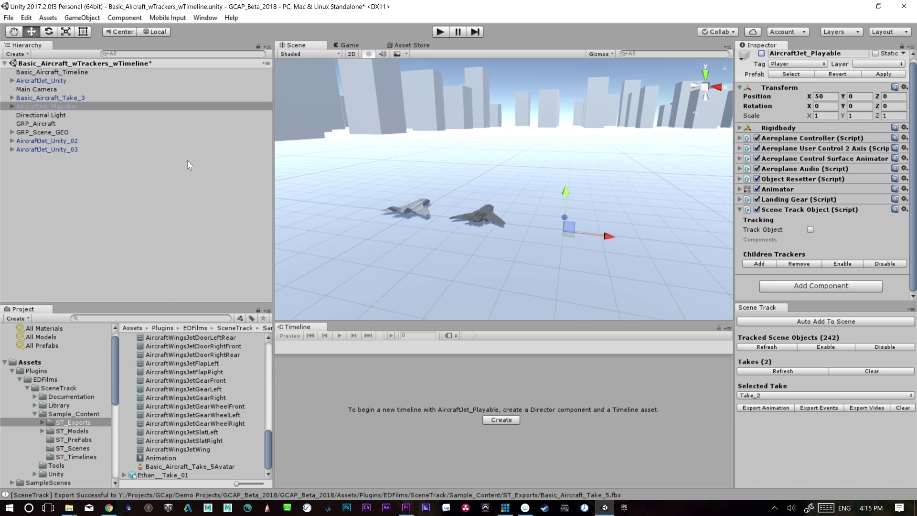
Refresh the tracked count and add trackers to every child of GRP_Scene_GEO
left_click(56, 142)
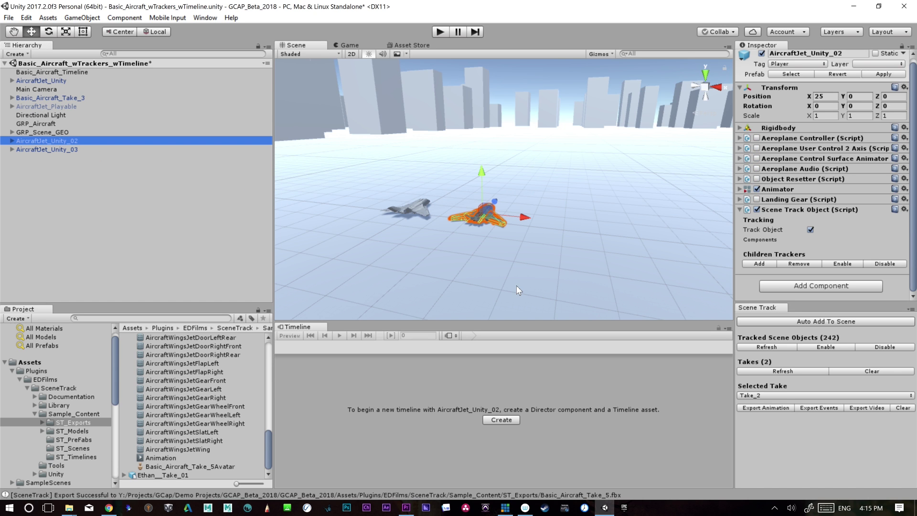
left_click(759, 264)
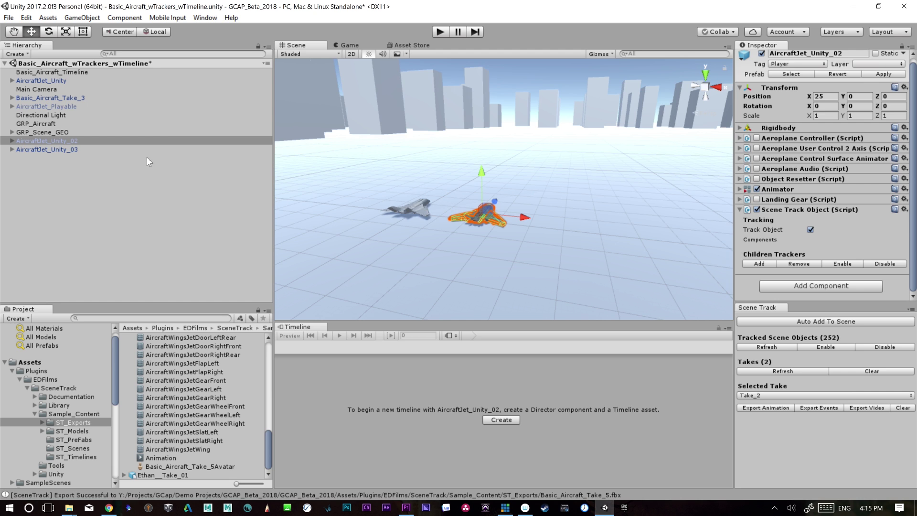
left_click(35, 149)
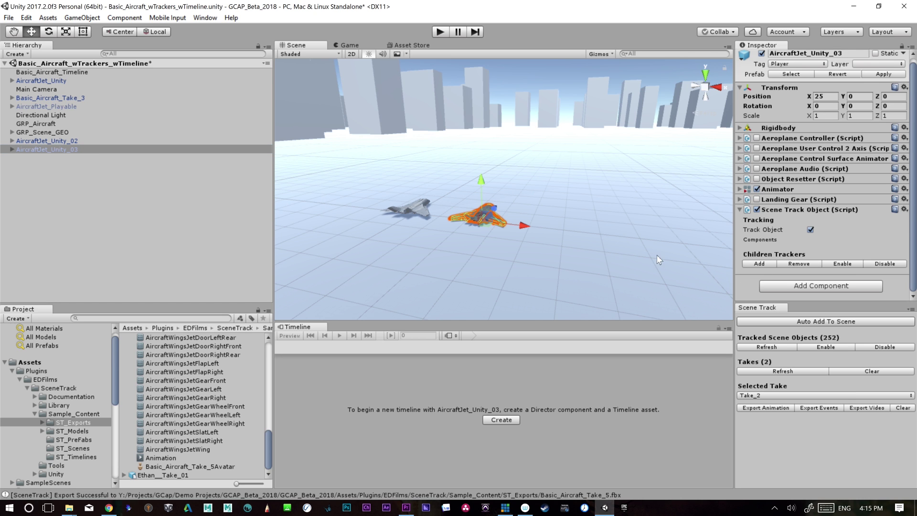
left_click(36, 134)
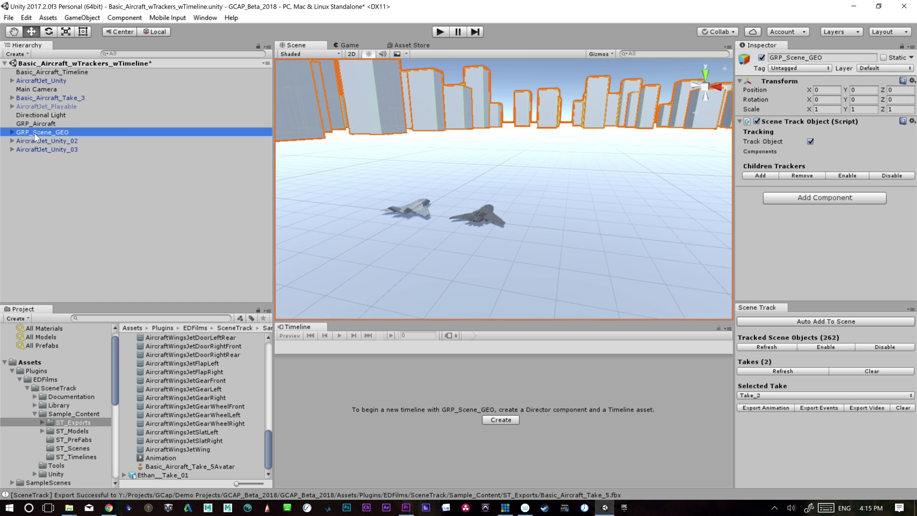
left_click(770, 188)
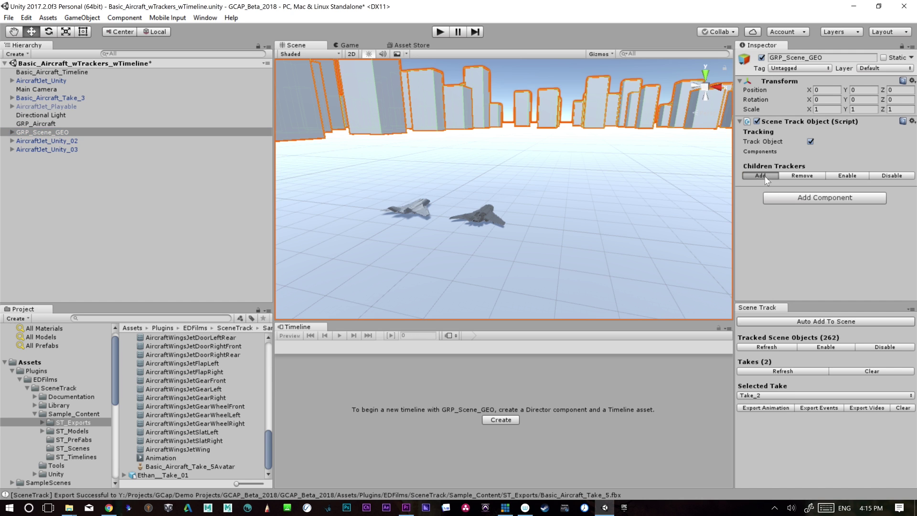
Add children trackers to Basic_Aircraft_Take_3 and AircraftJet_Unity, bringing the total to 297
left_click(30, 106)
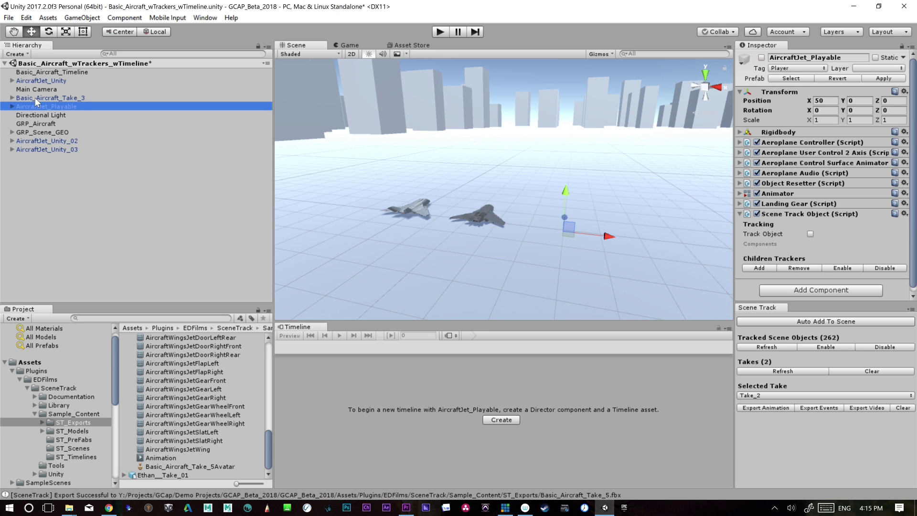
left_click(35, 97)
left_click(758, 197)
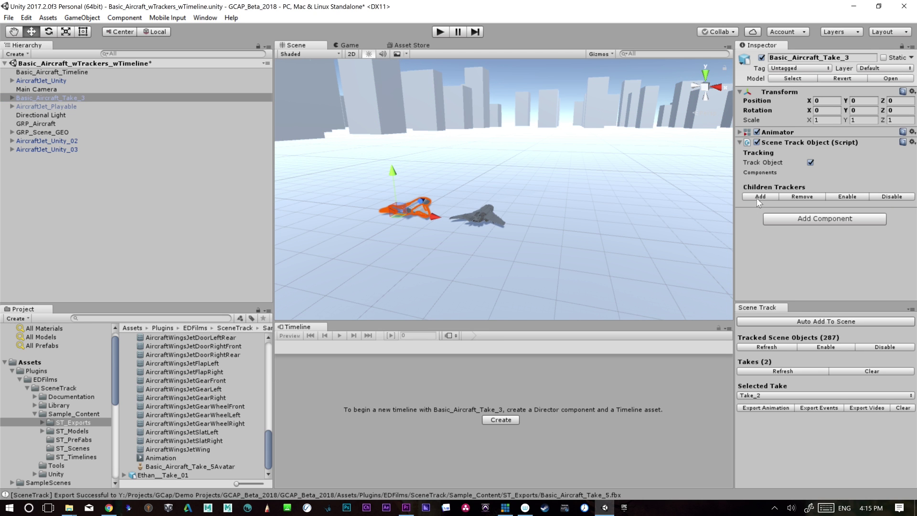
left_click(31, 81)
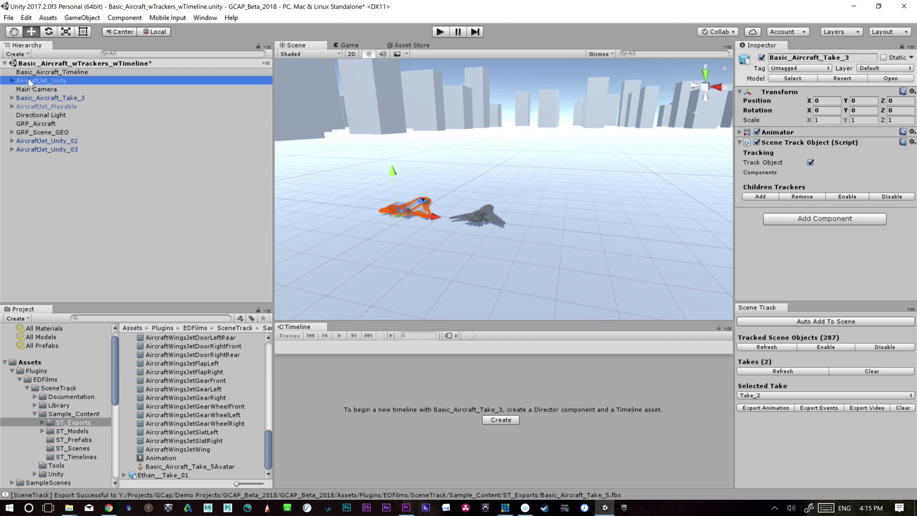
left_click(755, 269)
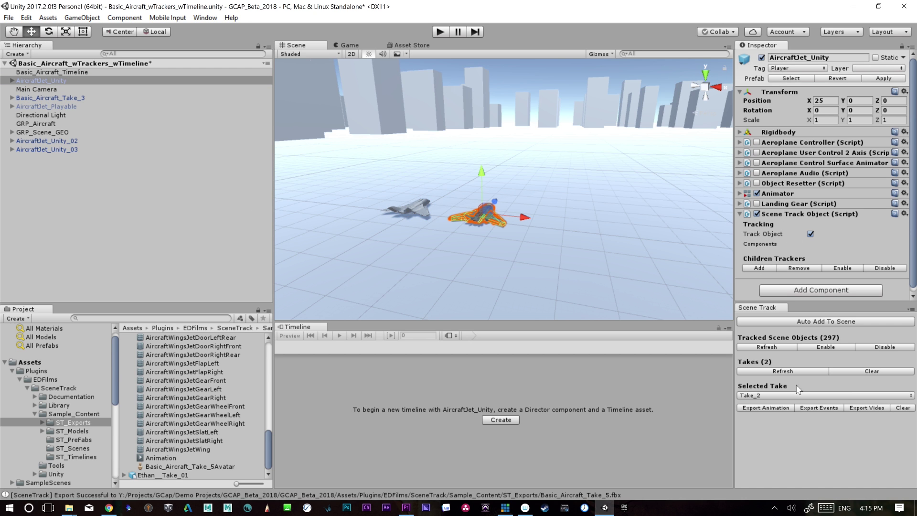
Record a play-mode run of the jets and refresh the takes list to show Take_3
left_click(771, 348)
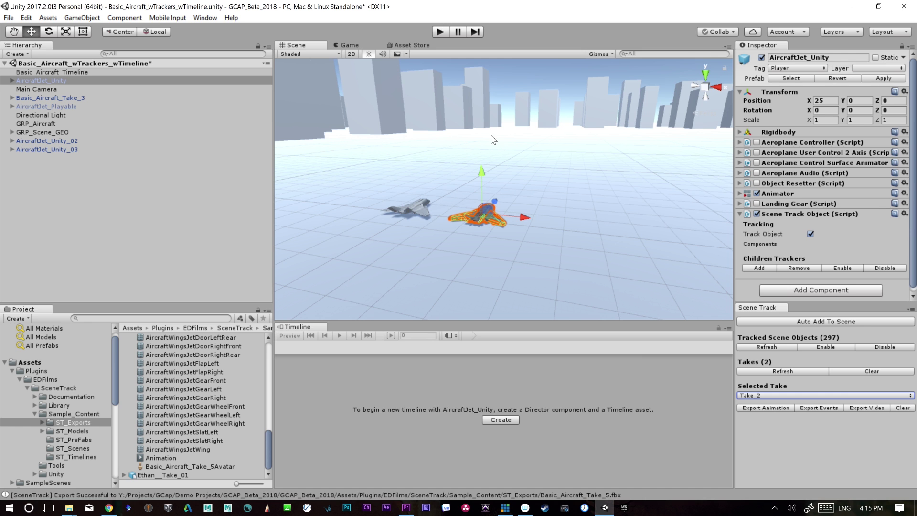
left_click(438, 36)
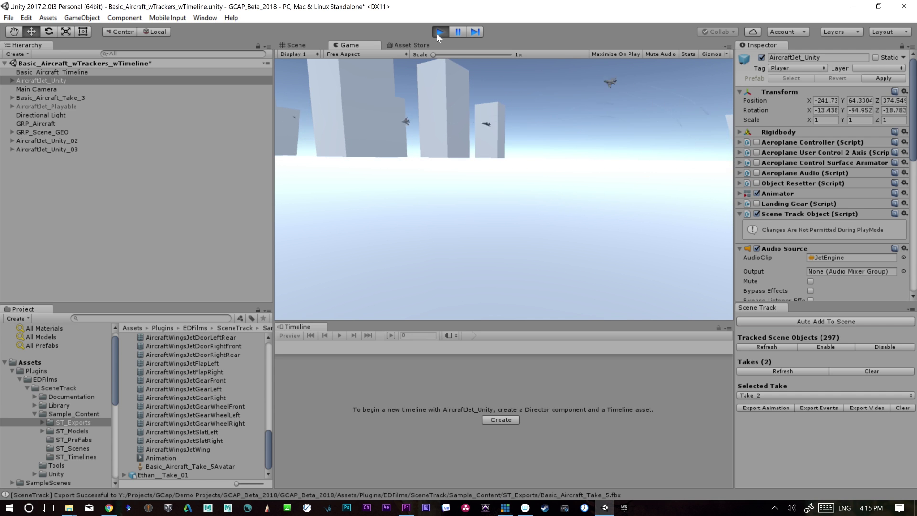
left_click(439, 32)
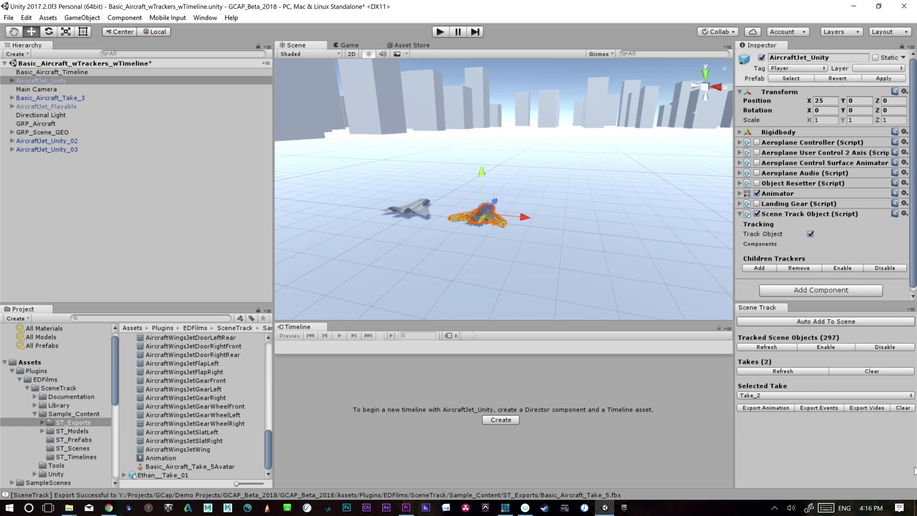
left_click(770, 372)
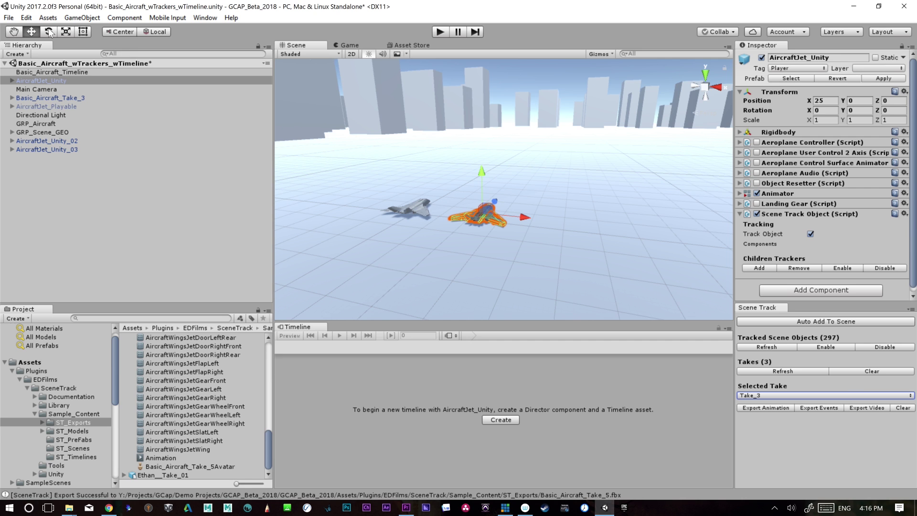
Change the SceneTrack Animation export Scene Scale from 100 to 10 in Preferences
left_click(14, 19)
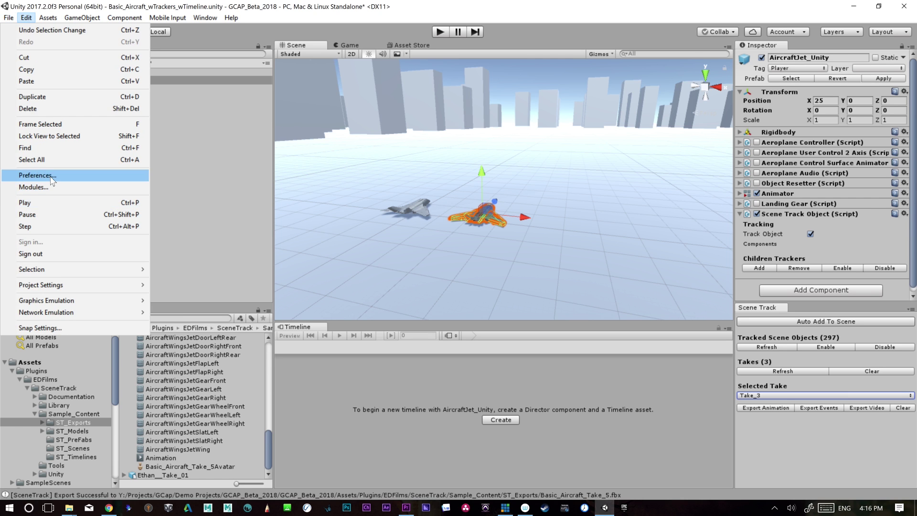
left_click(48, 175)
left_click(96, 221)
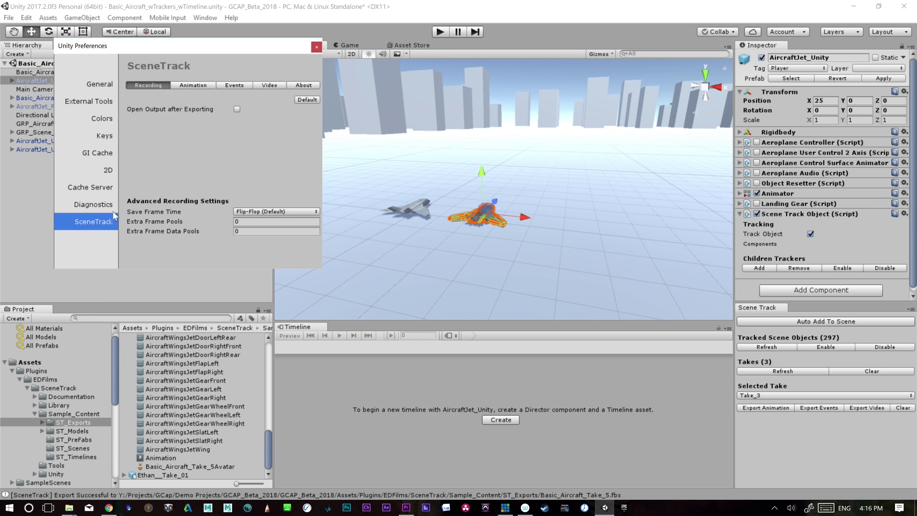
left_click(180, 87)
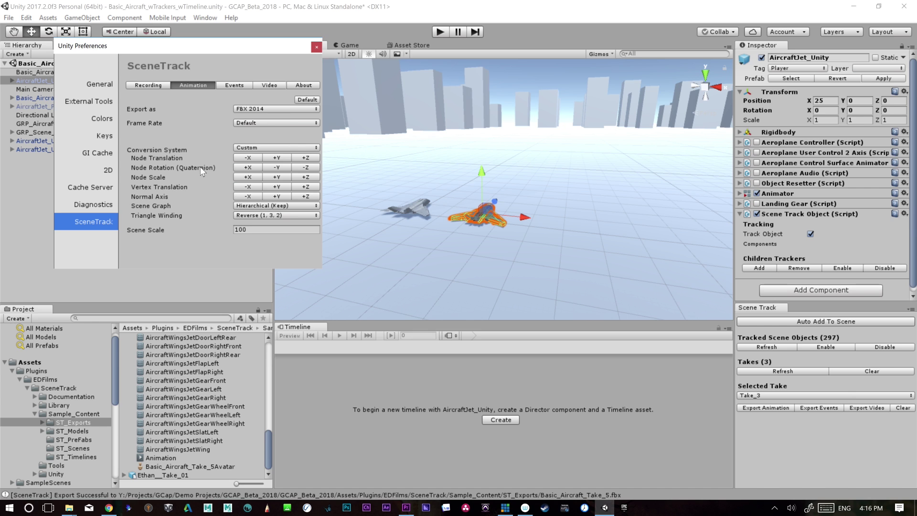
left_click(250, 230)
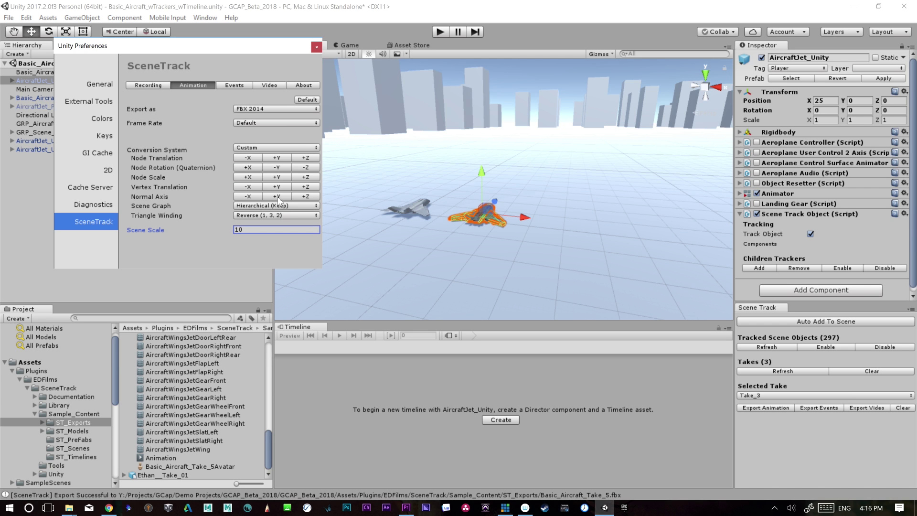
left_click(316, 47)
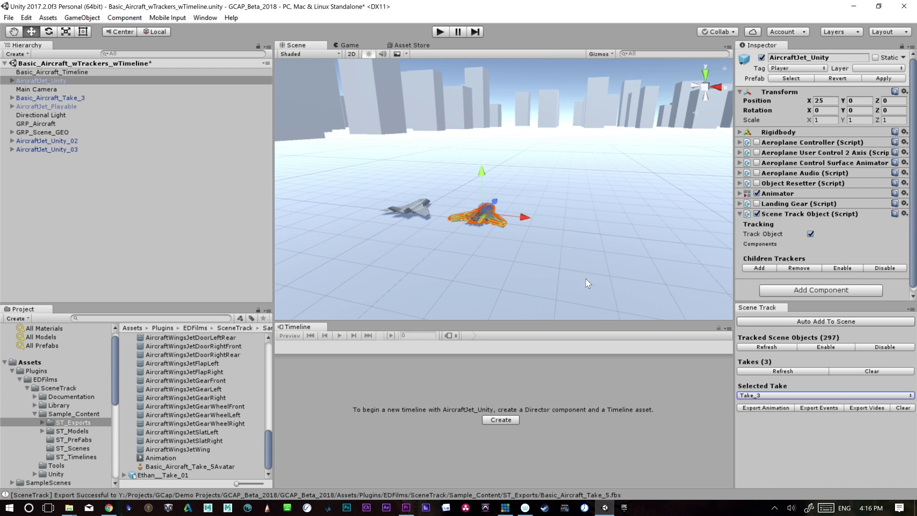
Start the Take_3 FBX export and navigate up to the GCAP_Beta_2018 project folder
left_click(759, 409)
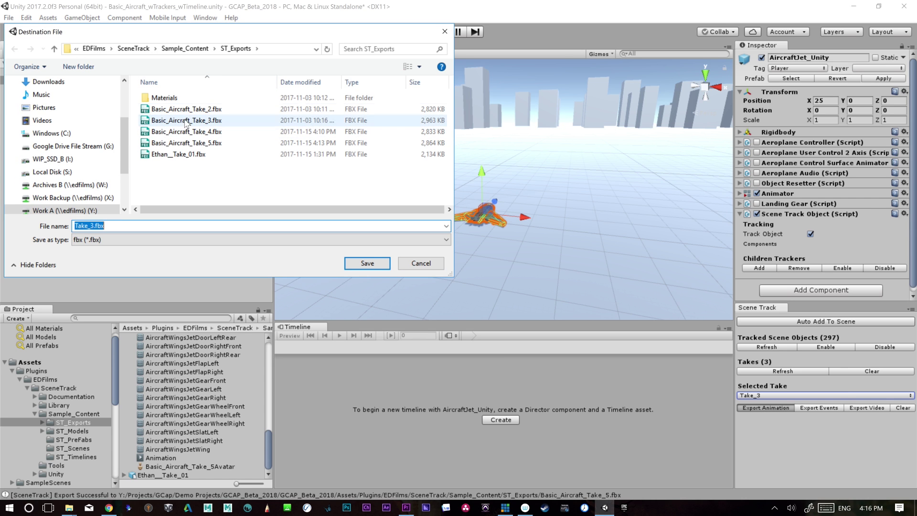
left_click(185, 49)
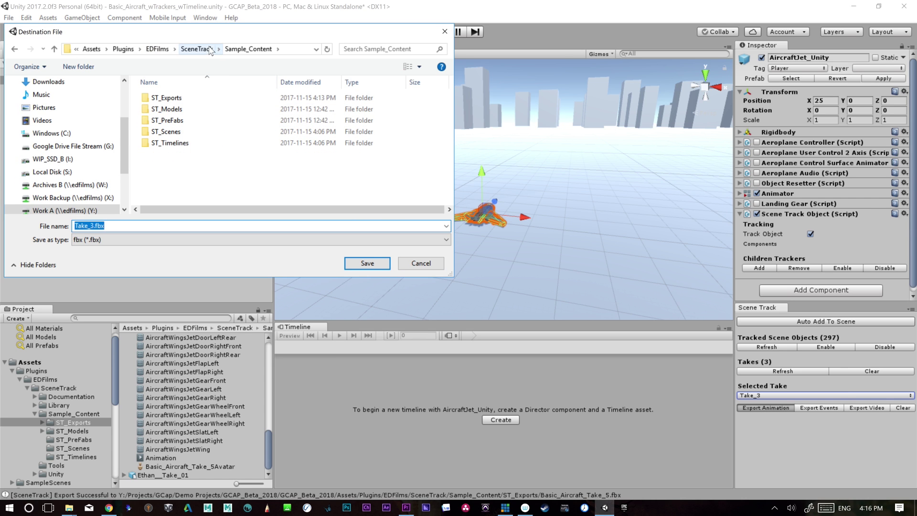
left_click(210, 50)
left_click(215, 50)
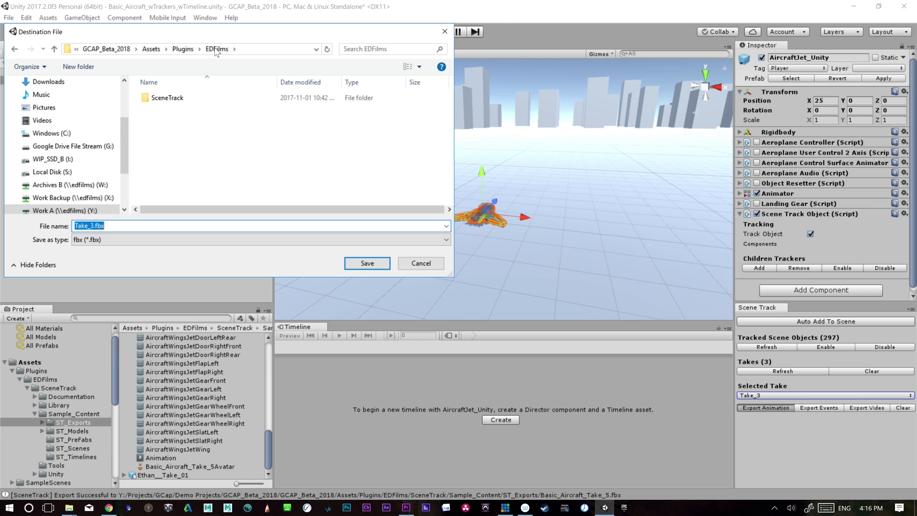
left_click(184, 50)
left_click(201, 49)
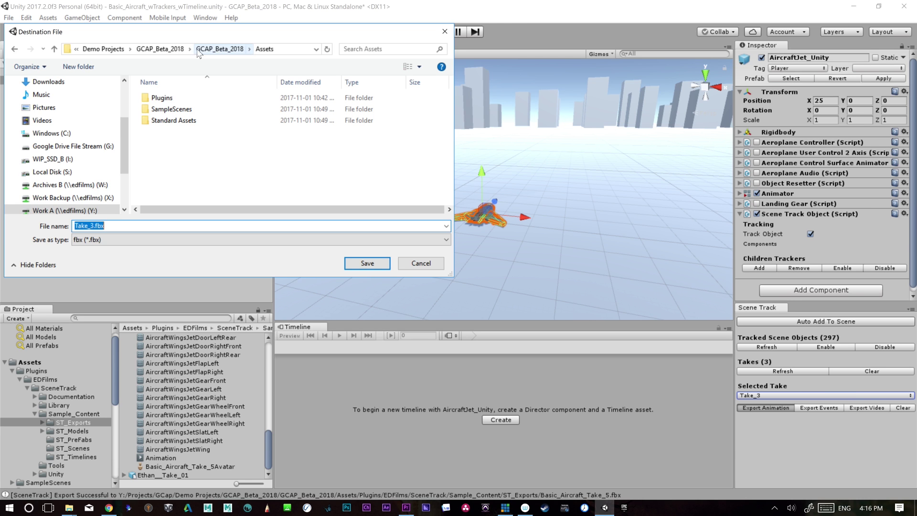
left_click(197, 50)
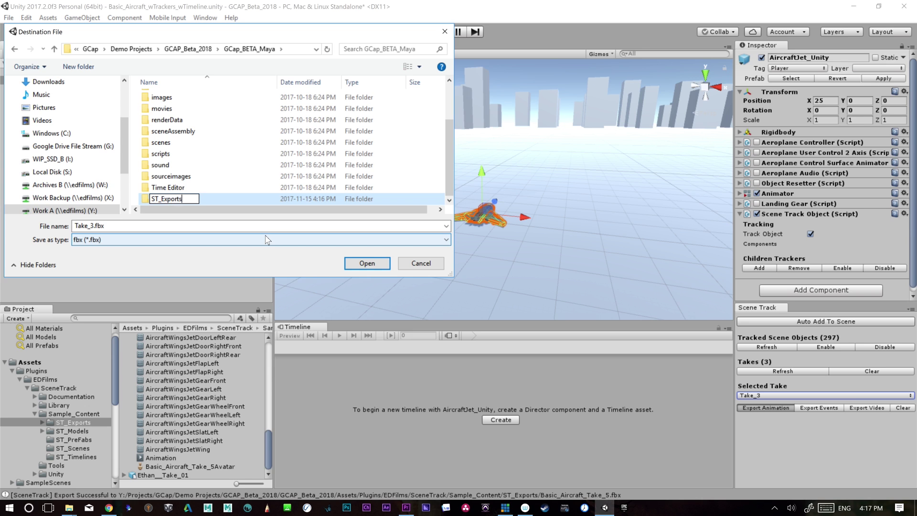
Create an ST_Exports folder there and save the take as Aircraft_Scene_01.fbx
key("Return")
key("Return")
double_click(95, 226)
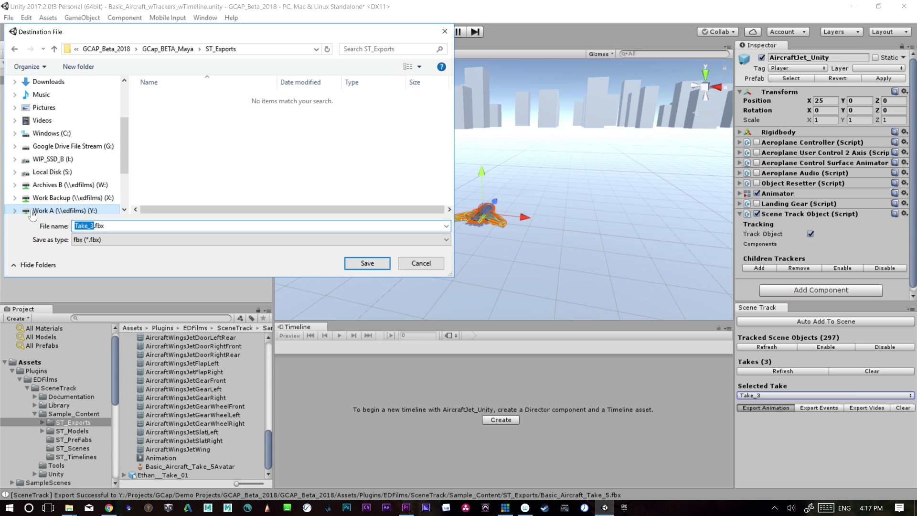
type("Aircraft_Scen")
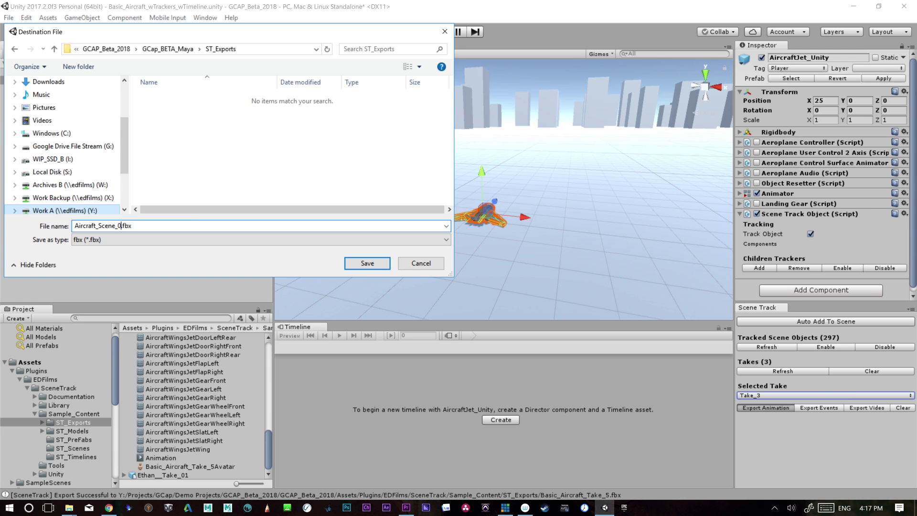
key("Return")
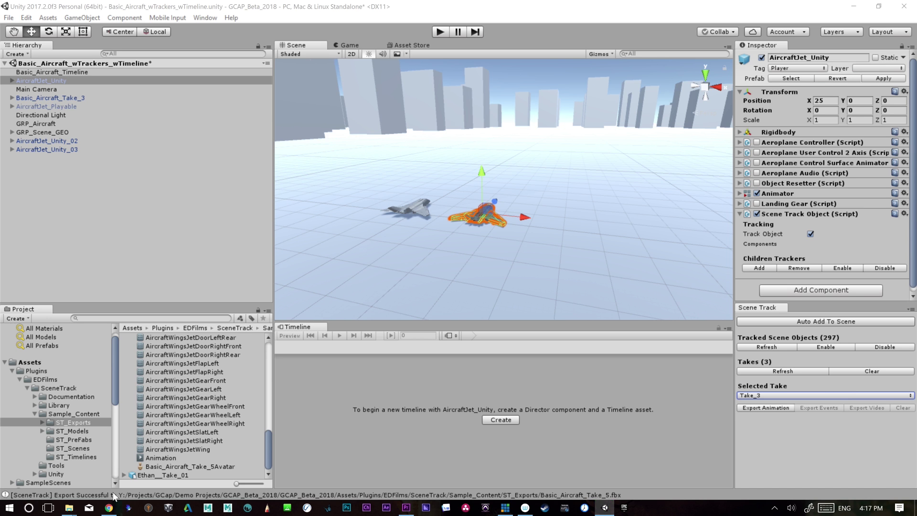
Bring the ST_Exports Explorer window forward and navigate up to the GCAP_Beta_2018 folder
mouse_move(70, 508)
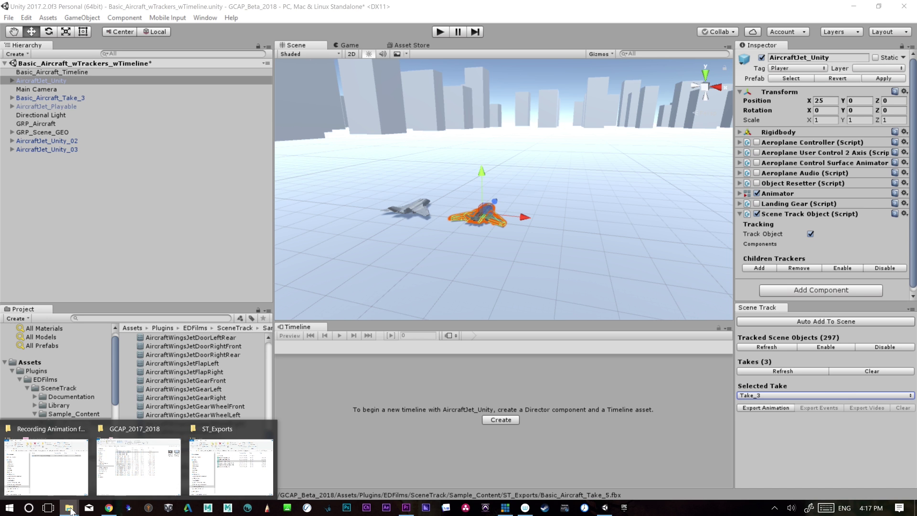
left_click(233, 472)
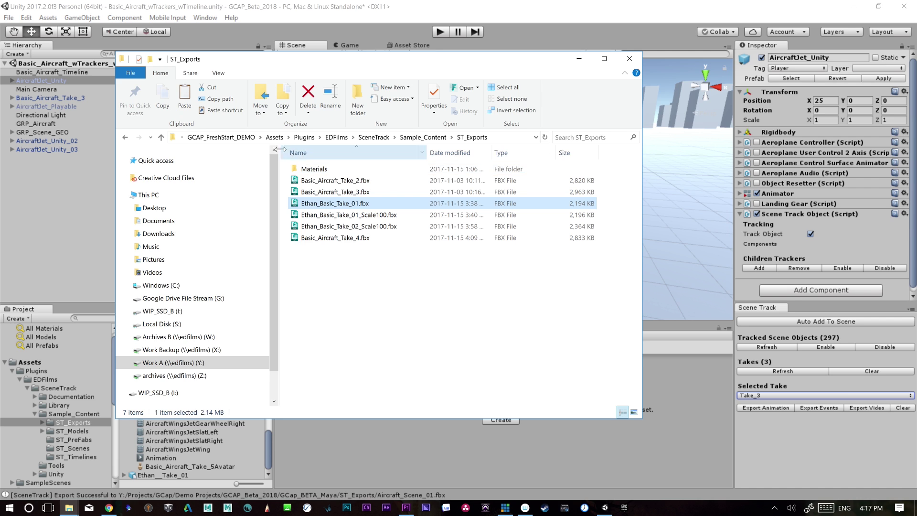
left_click(233, 139)
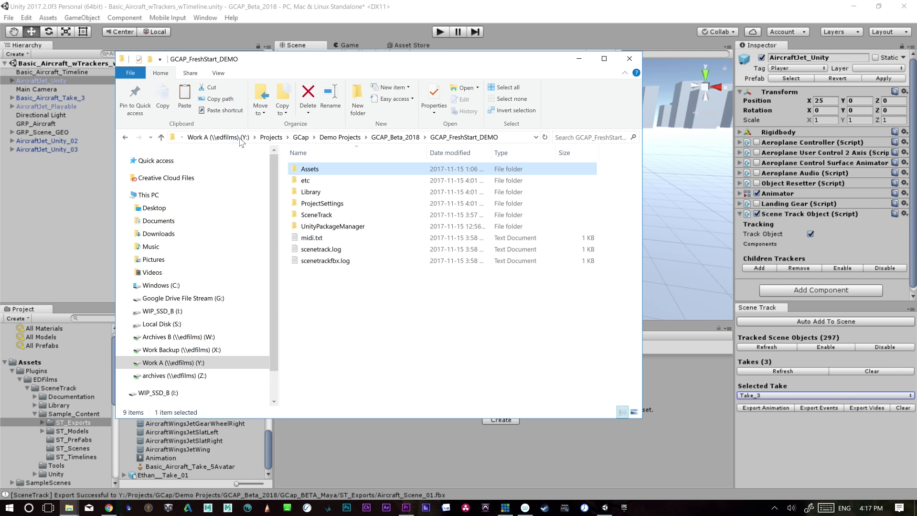
left_click(404, 138)
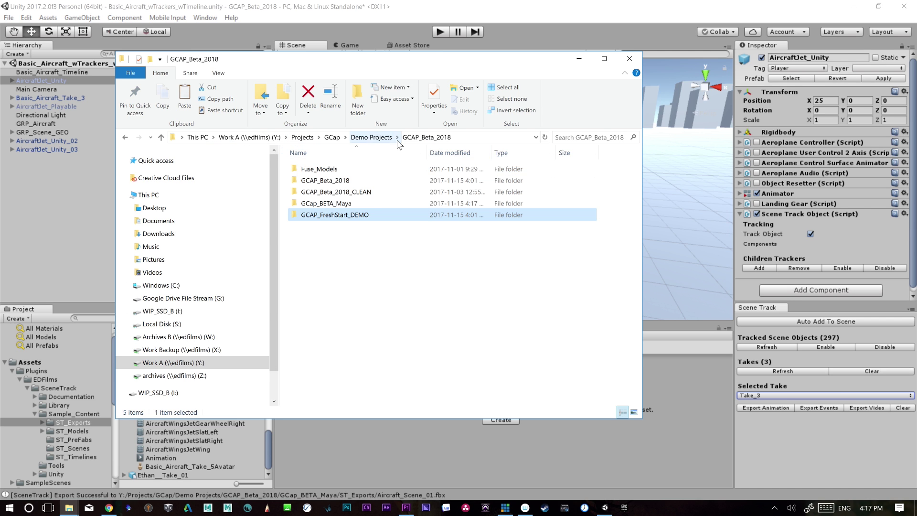
double_click(332, 181)
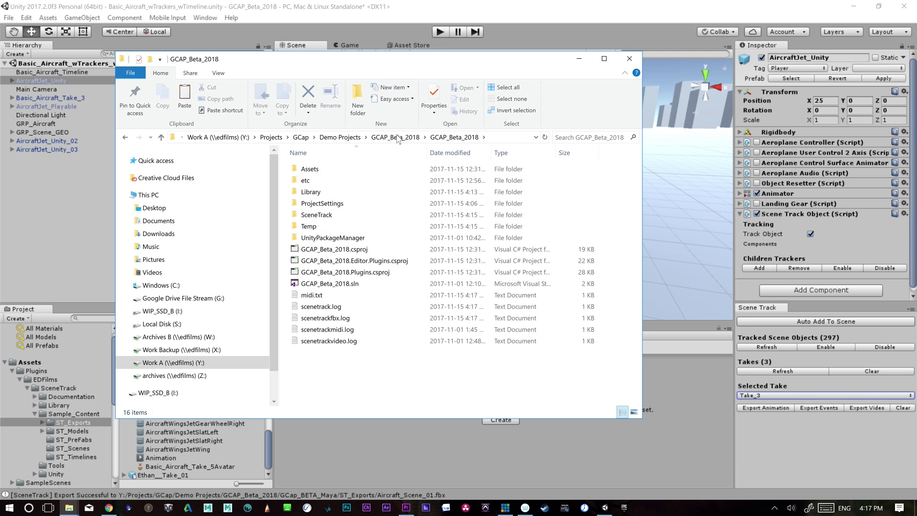
Open GCap_BETA_Maya's ST_Exports folder and open Aircraft_Scene_01.fbx in FBX Review
left_click(397, 138)
left_click(337, 203)
double_click(337, 203)
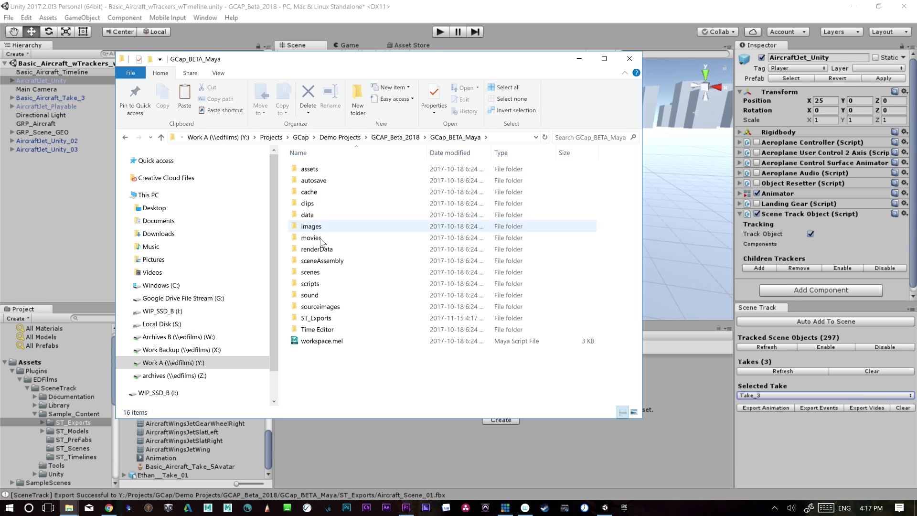
double_click(318, 319)
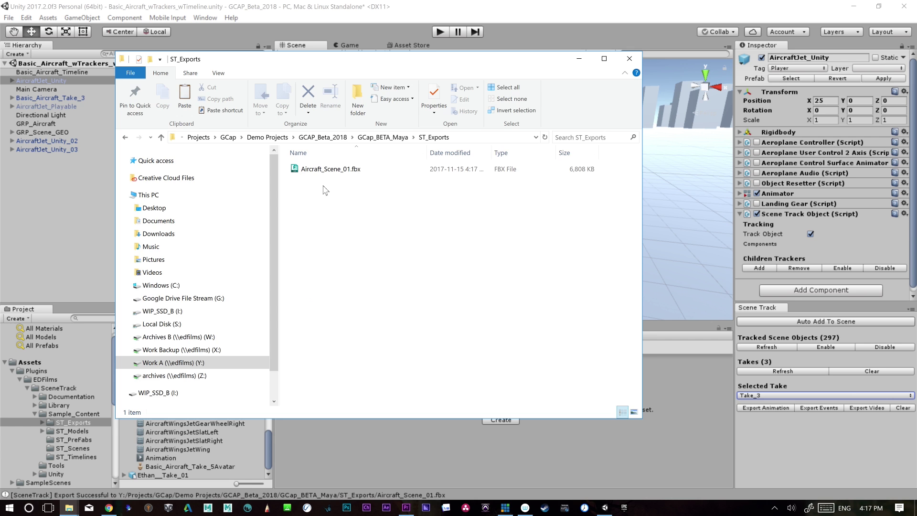
double_click(319, 169)
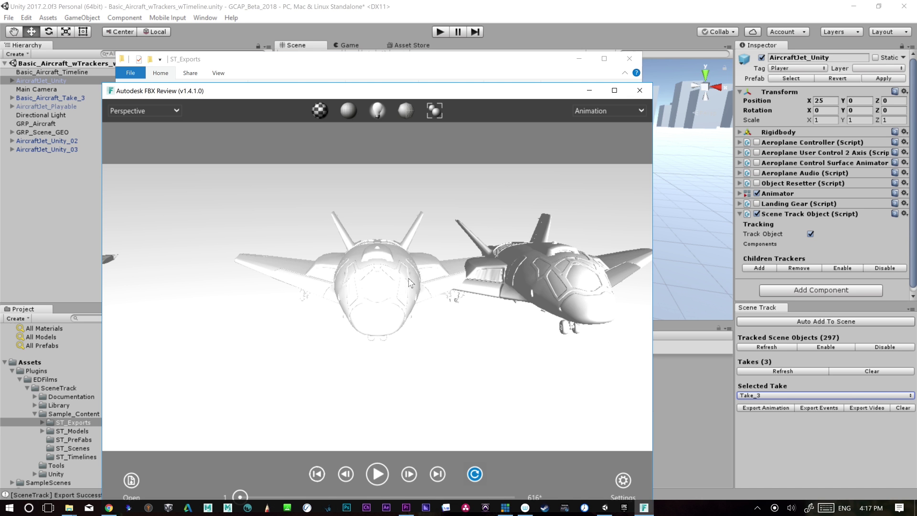